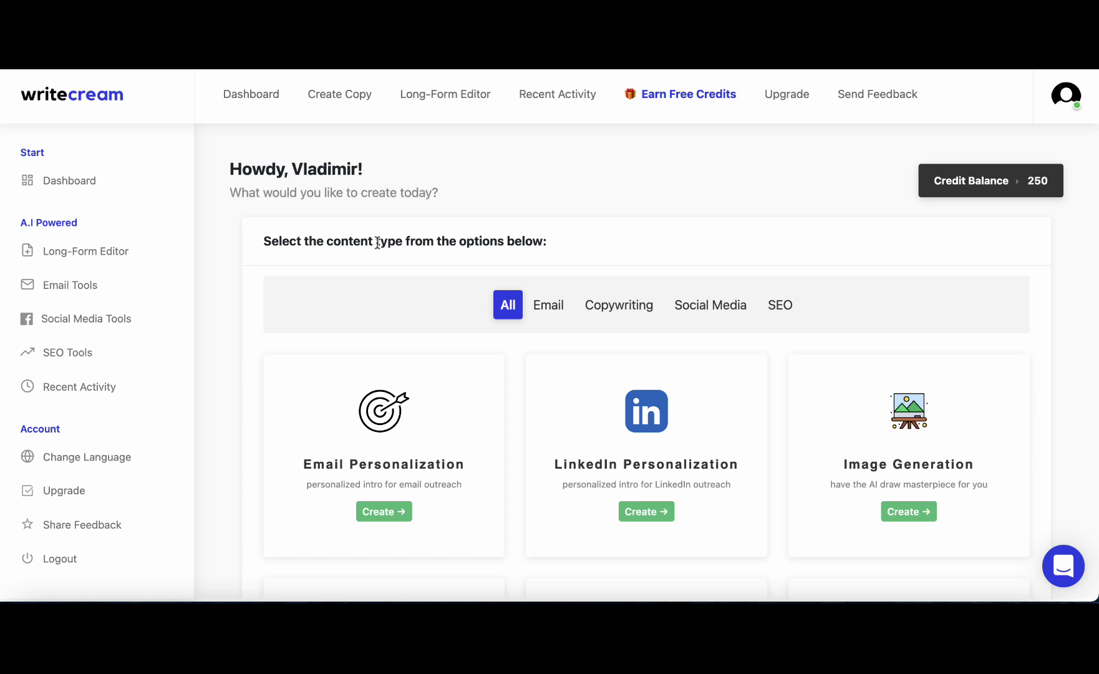
- Open the Image Generation tool, generate an image from the description "generate a photorealistic lion", and review it against its prompt
{"action": "scroll", "coordinate": [377, 243], "scroll_direction": "down", "scroll_amount": 3}
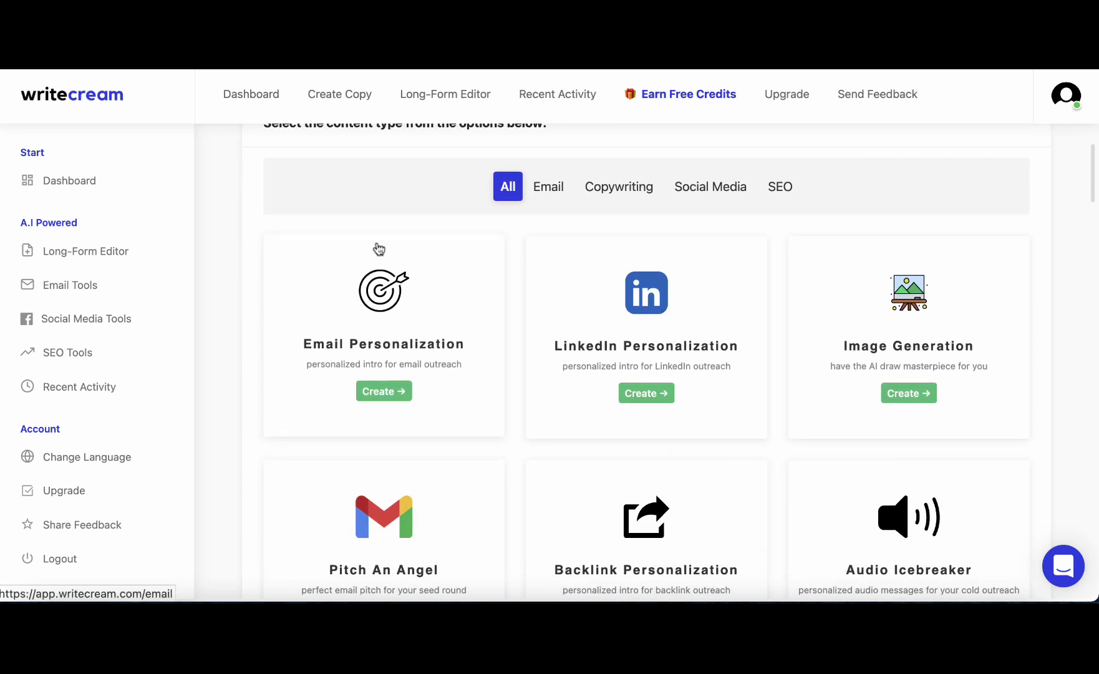
{"action": "left_click", "coordinate": [909, 391]}
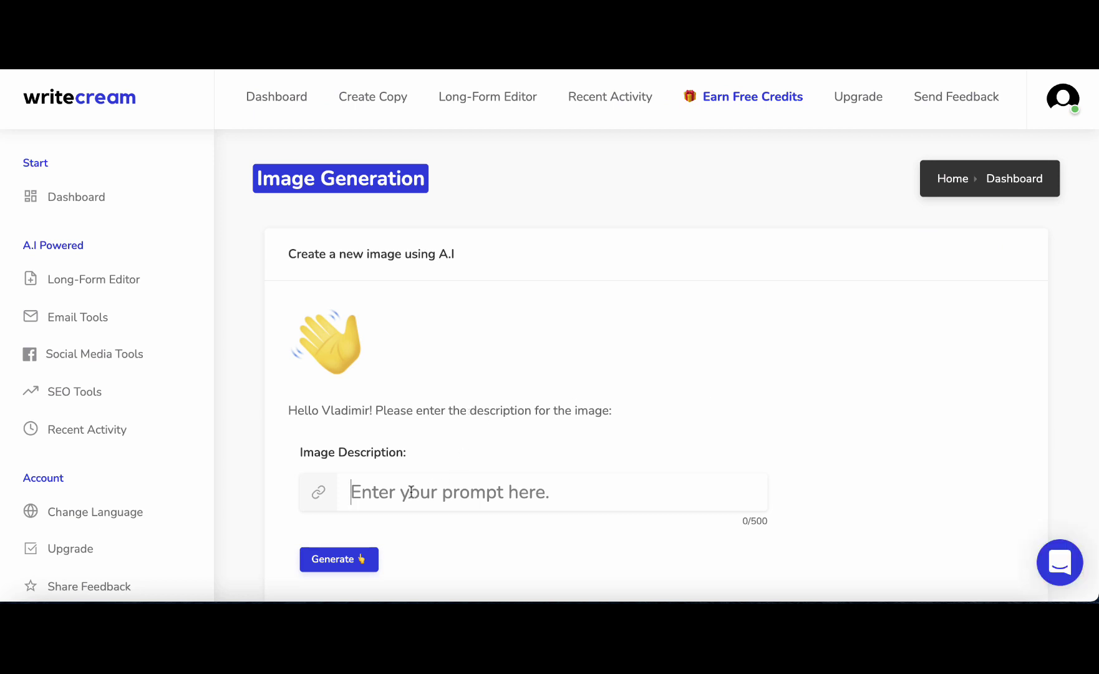
{"action": "type", "text": "generate a "}
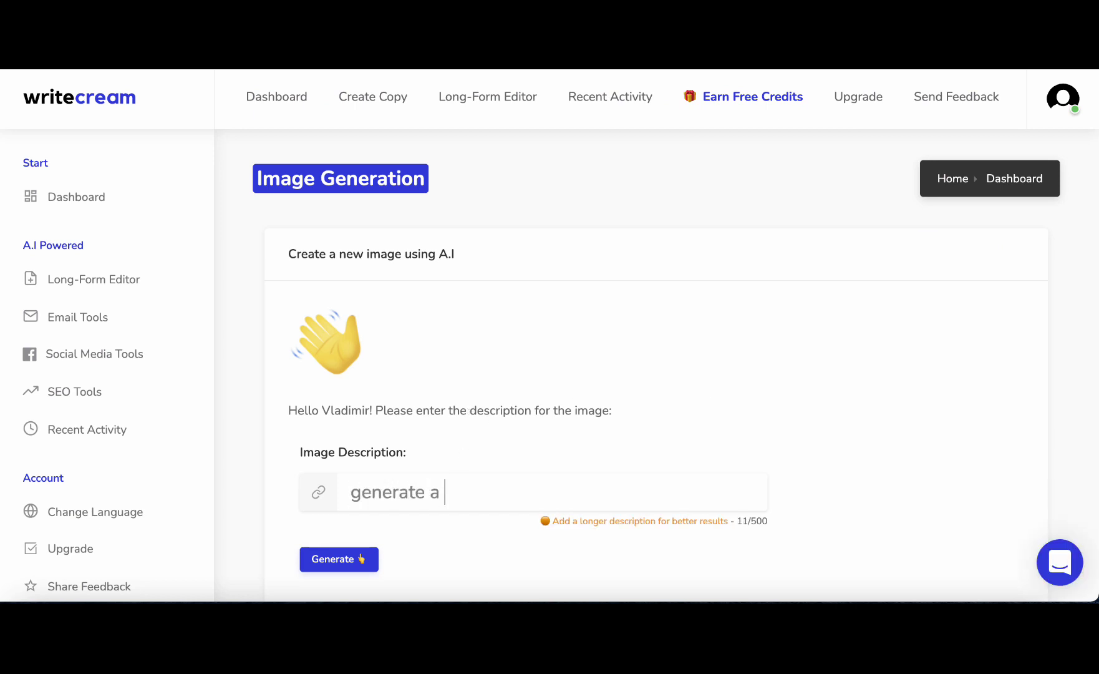
{"action": "type", "text": "photorealistic"}
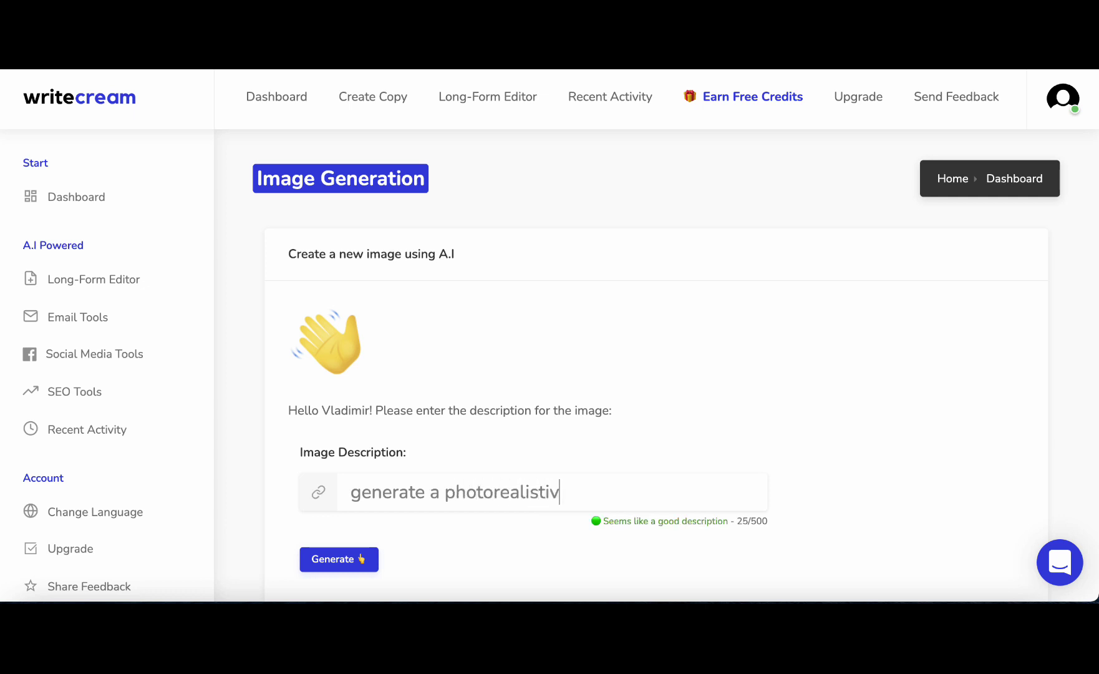
{"action": "type", "text": " liap"}
{"action": "key", "text": "BackSpace"}
{"action": "key", "text": "BackSpace"}
{"action": "type", "text": "on"}
{"action": "key", "text": "Return"}
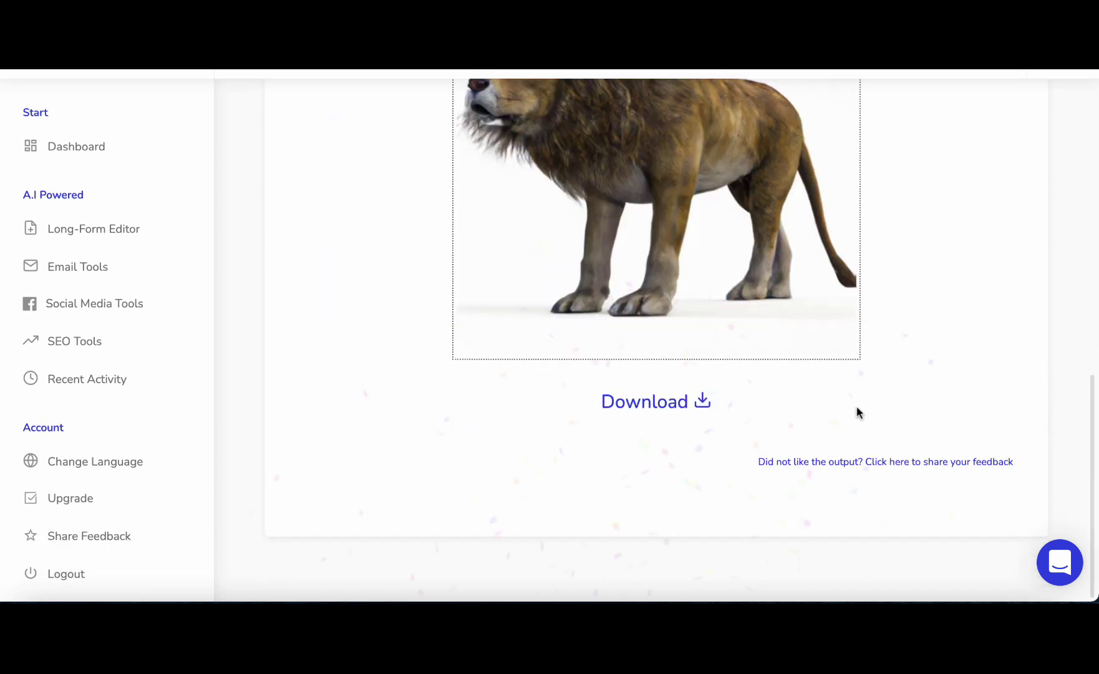
{"action": "scroll", "coordinate": [836, 443], "scroll_direction": "up", "scroll_amount": 5}
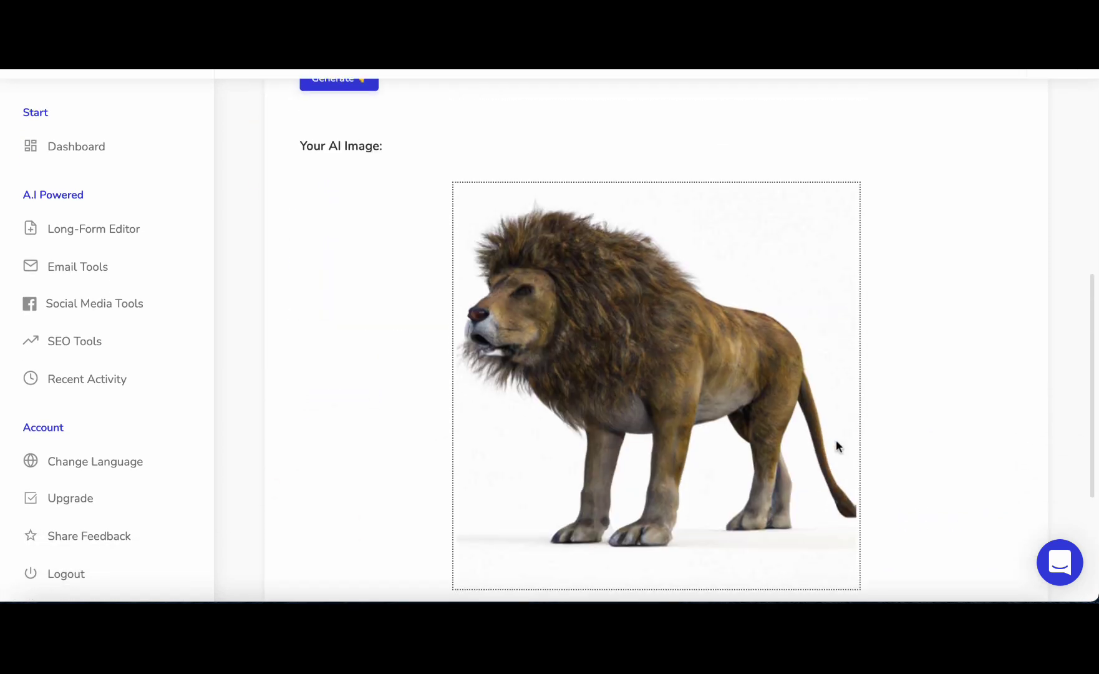
{"action": "scroll", "coordinate": [836, 442], "scroll_direction": "up", "scroll_amount": 2}
{"action": "scroll", "coordinate": [836, 439], "scroll_direction": "up", "scroll_amount": 2}
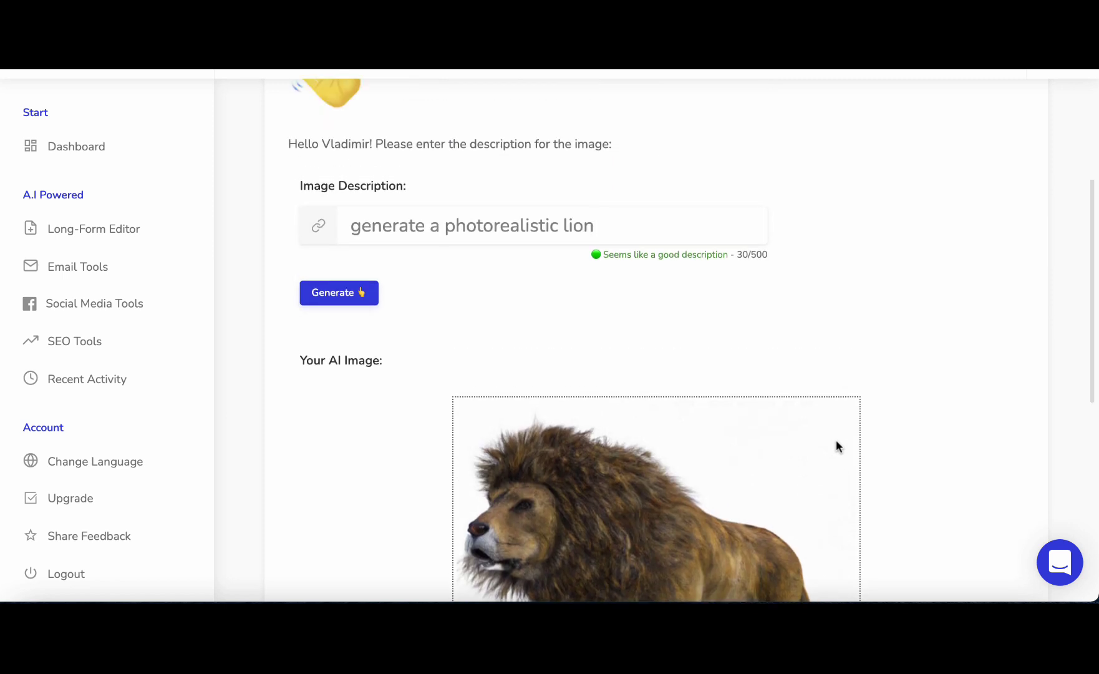
{"action": "left_click_drag", "start_coordinate": [596, 299], "coordinate": [343, 119]}
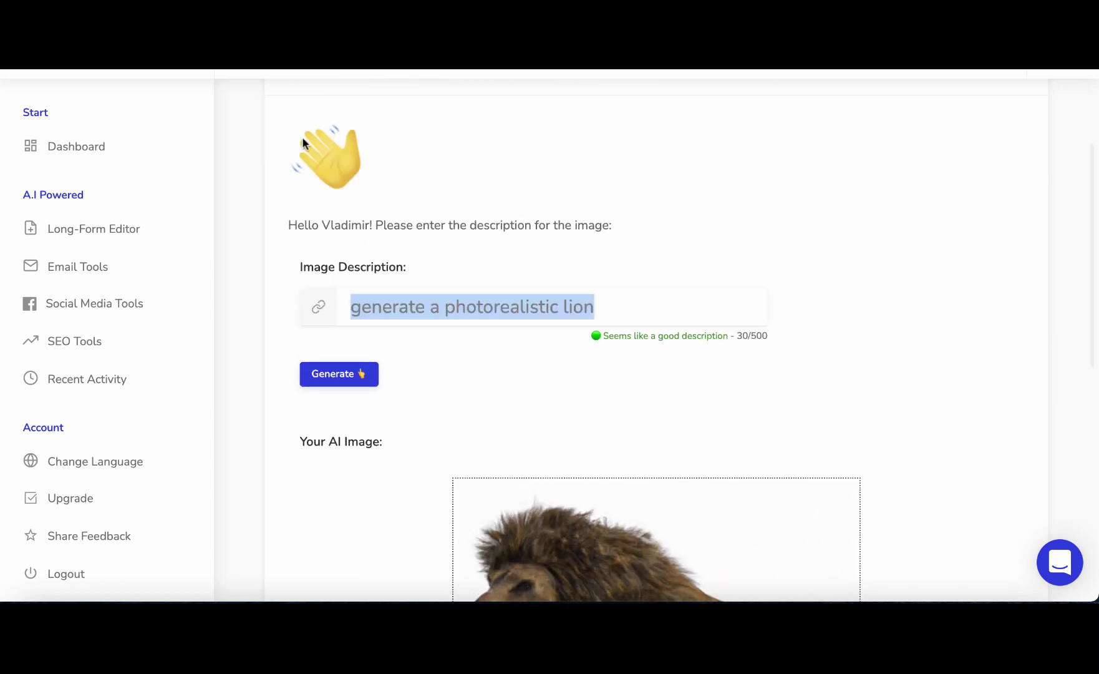
- Return to the dashboard and open the ChatGenie writing assistant from the content types
{"action": "left_click", "coordinate": [86, 144]}
{"action": "scroll", "coordinate": [811, 361], "scroll_direction": "down", "scroll_amount": 4}
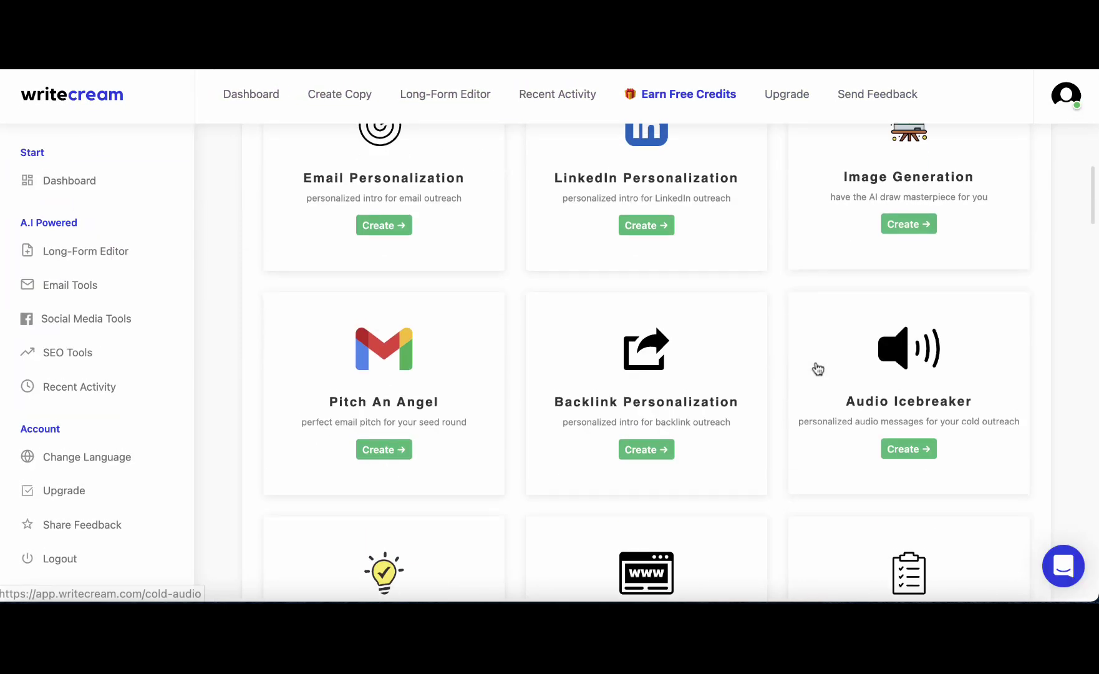
{"action": "scroll", "coordinate": [817, 368], "scroll_direction": "down", "scroll_amount": 4}
{"action": "scroll", "coordinate": [818, 369], "scroll_direction": "down", "scroll_amount": 4}
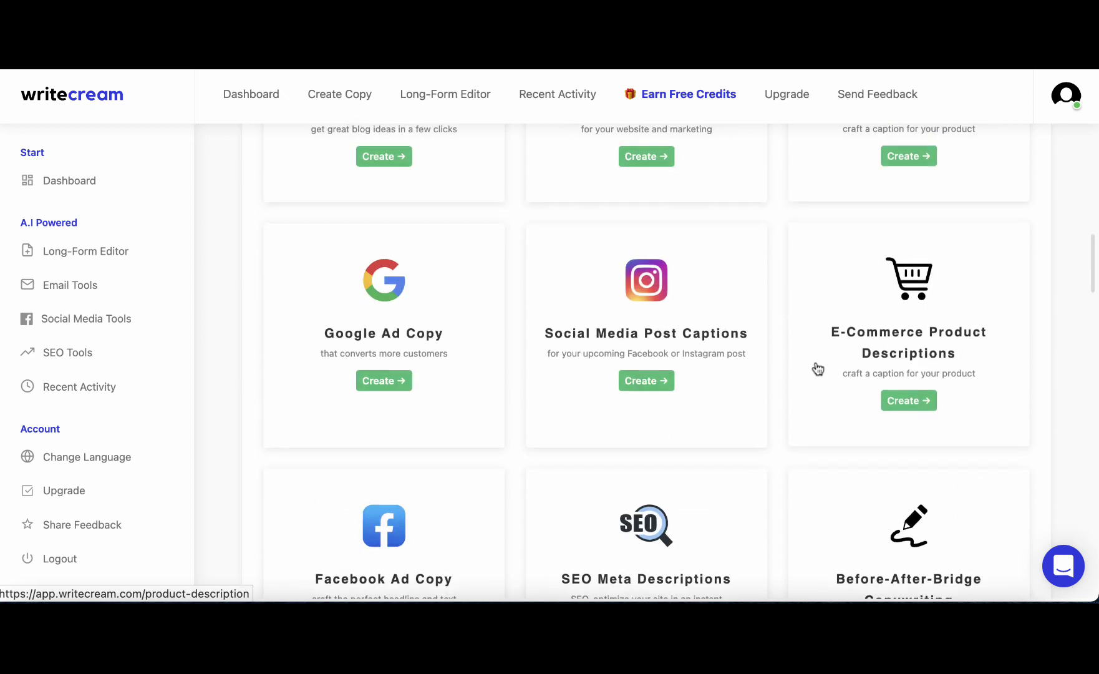
{"action": "scroll", "coordinate": [818, 370], "scroll_direction": "down", "scroll_amount": 4}
{"action": "scroll", "coordinate": [818, 370], "scroll_direction": "down", "scroll_amount": 8}
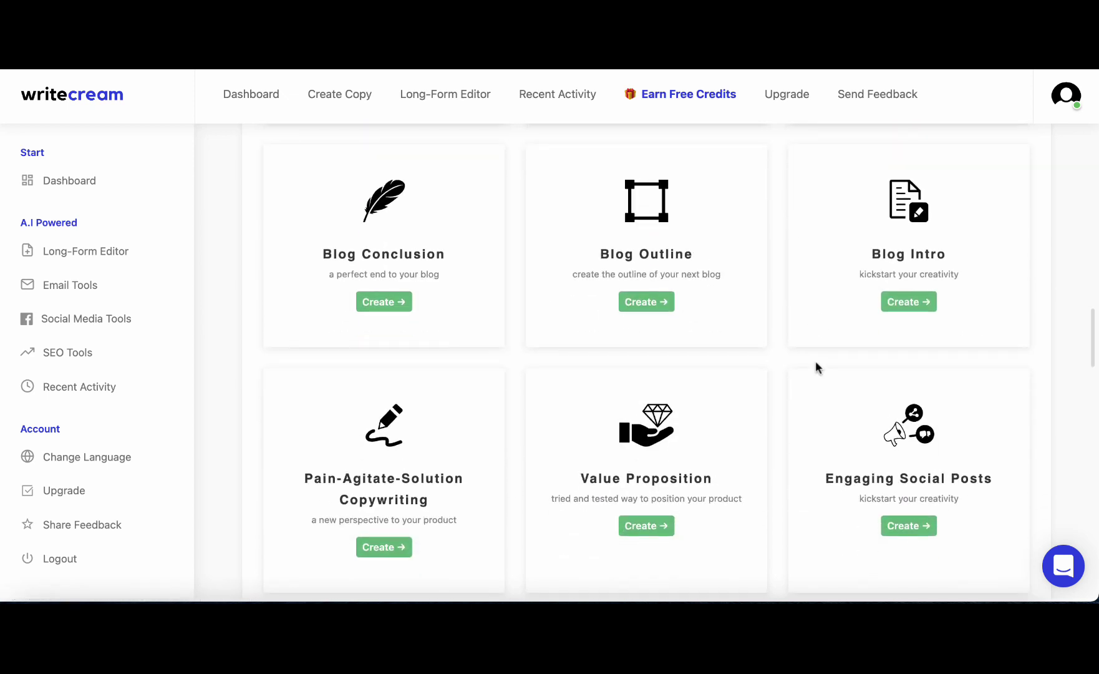
{"action": "scroll", "coordinate": [816, 372], "scroll_direction": "down", "scroll_amount": 2}
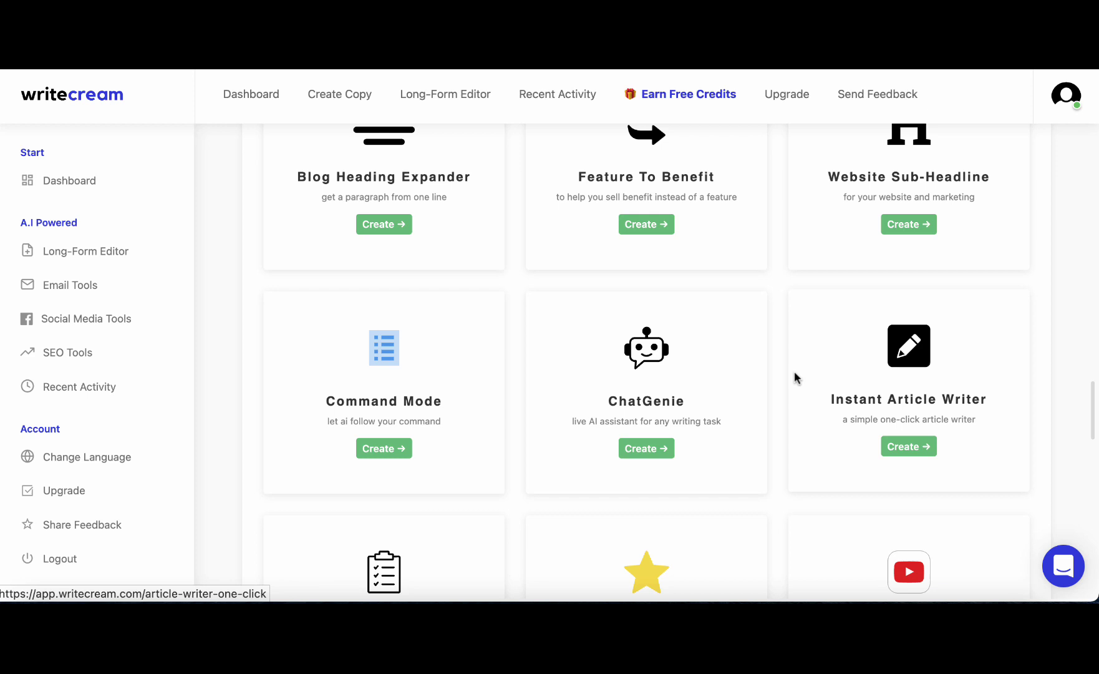
{"action": "left_click", "coordinate": [638, 448]}
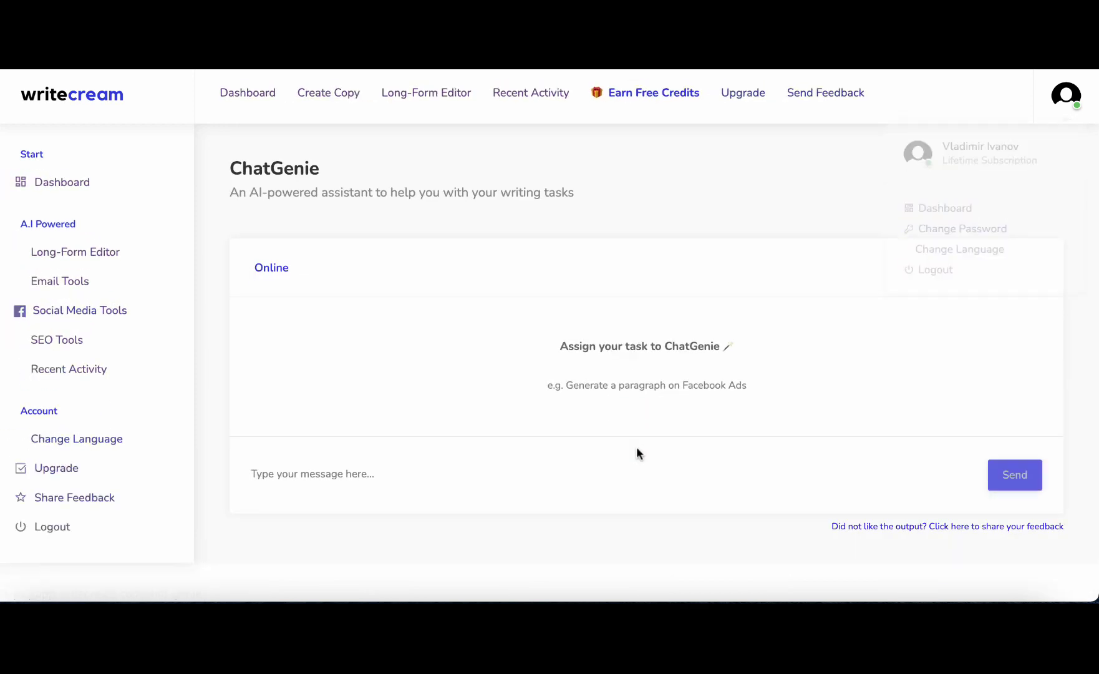
- Ask ChatGenie to "write a prompt for a photorealistic lion"
{"action": "left_click", "coordinate": [282, 477]}
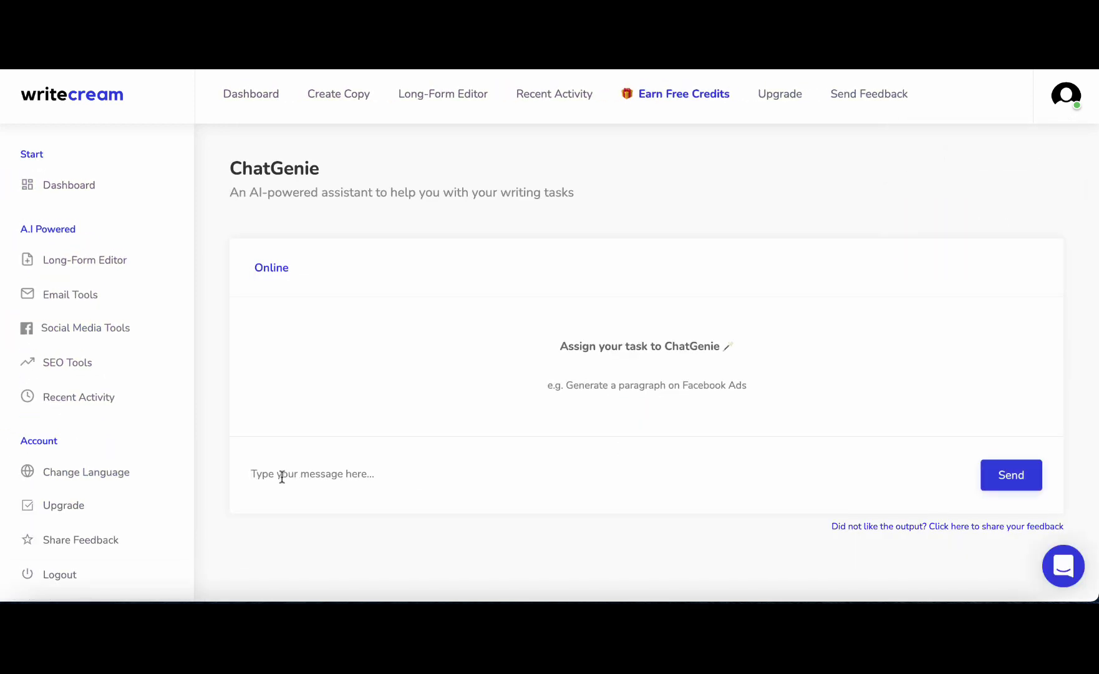
{"action": "type", "text": "writ"}
{"action": "type", "text": "e a prompt for a photorea"}
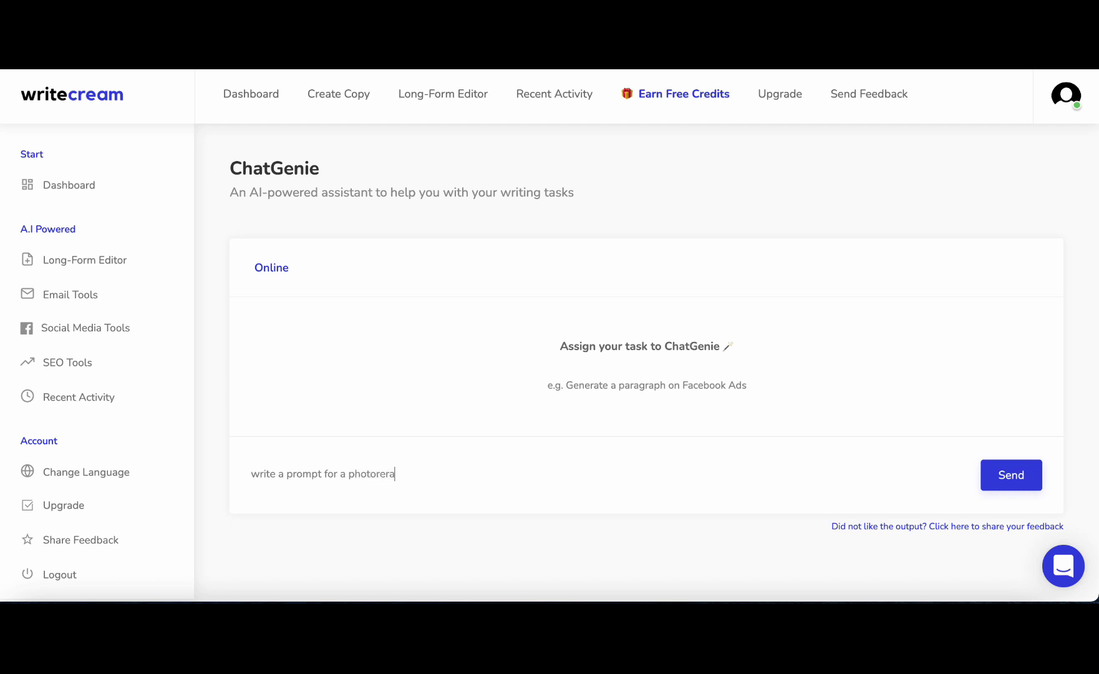
{"action": "key", "text": "BackSpace"}
{"action": "type", "text": "alistic lia"}
{"action": "key", "text": "BackSpace"}
{"action": "type", "text": "on"}
{"action": "left_click", "coordinate": [994, 469]}
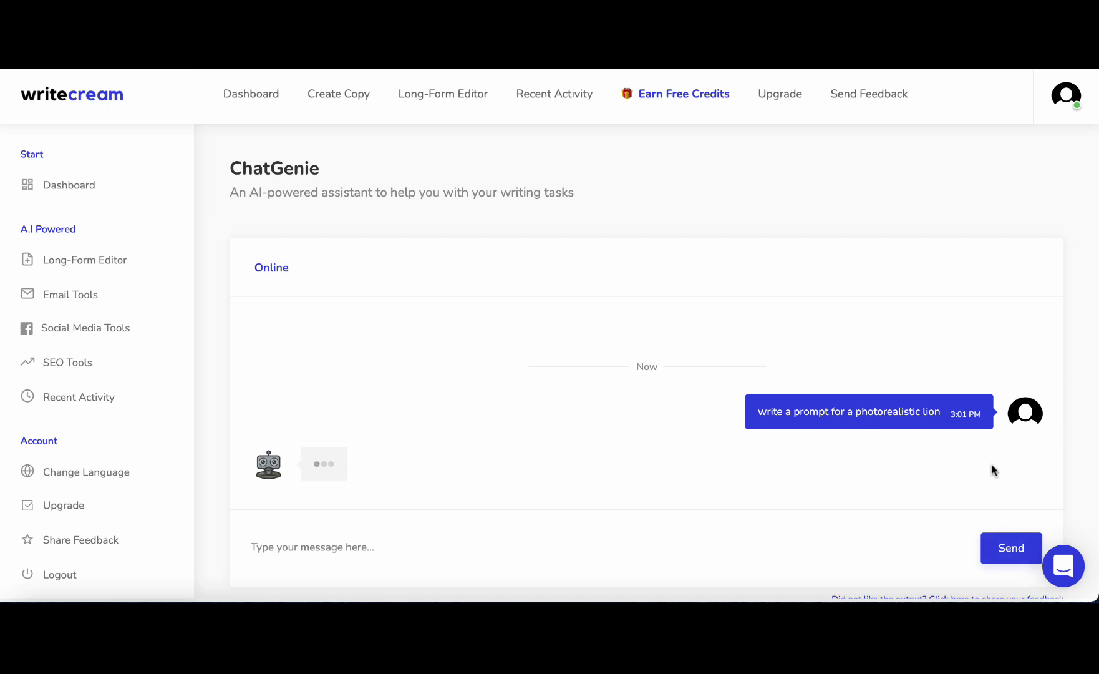
- Copy ChatGenie's lion portrait prompt into the image description of the Image Generation tool
{"action": "left_click_drag", "start_coordinate": [854, 465], "coordinate": [313, 460]}
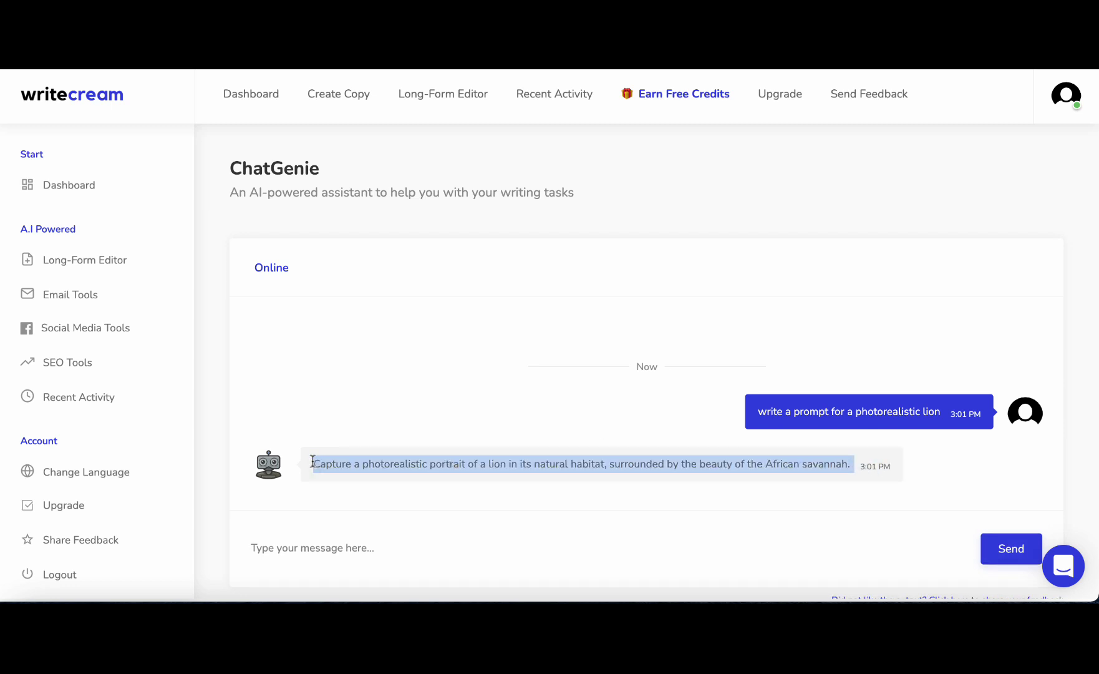
{"action": "left_click", "coordinate": [78, 186]}
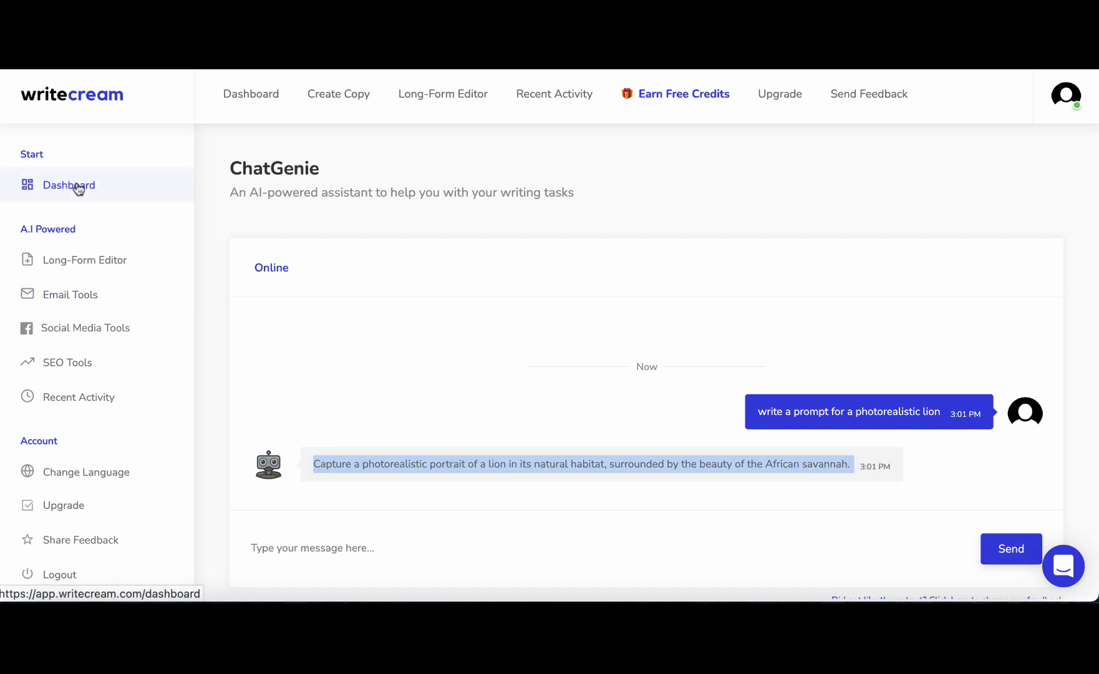
{"action": "left_click", "coordinate": [910, 513]}
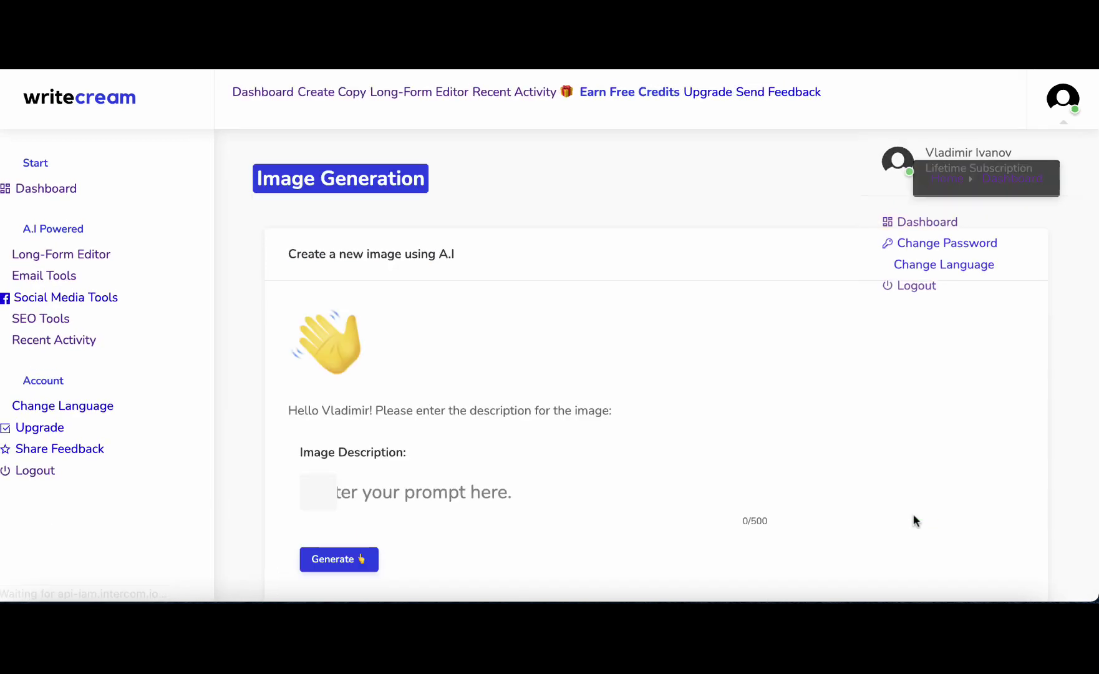
{"action": "left_click", "coordinate": [587, 494]}
{"action": "key", "text": "ctrl+v"}
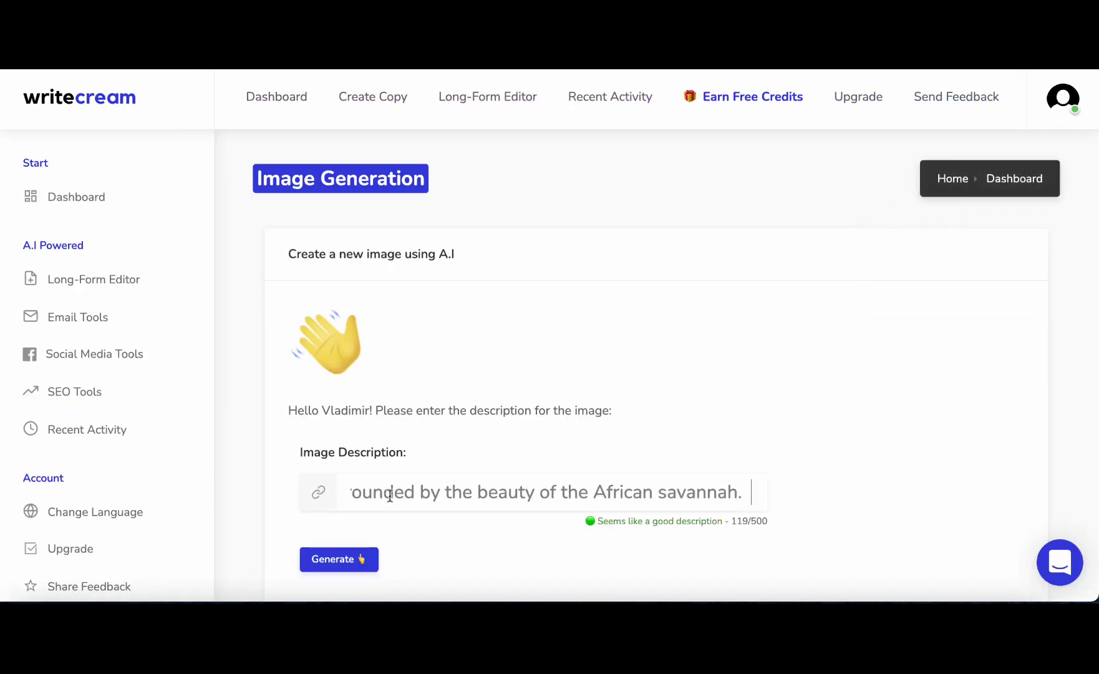
- Generate an image from the pasted lion description, examine it, and generate another version from the same description
{"action": "left_click", "coordinate": [334, 559]}
{"action": "scroll", "coordinate": [591, 499], "scroll_direction": "down", "scroll_amount": 2}
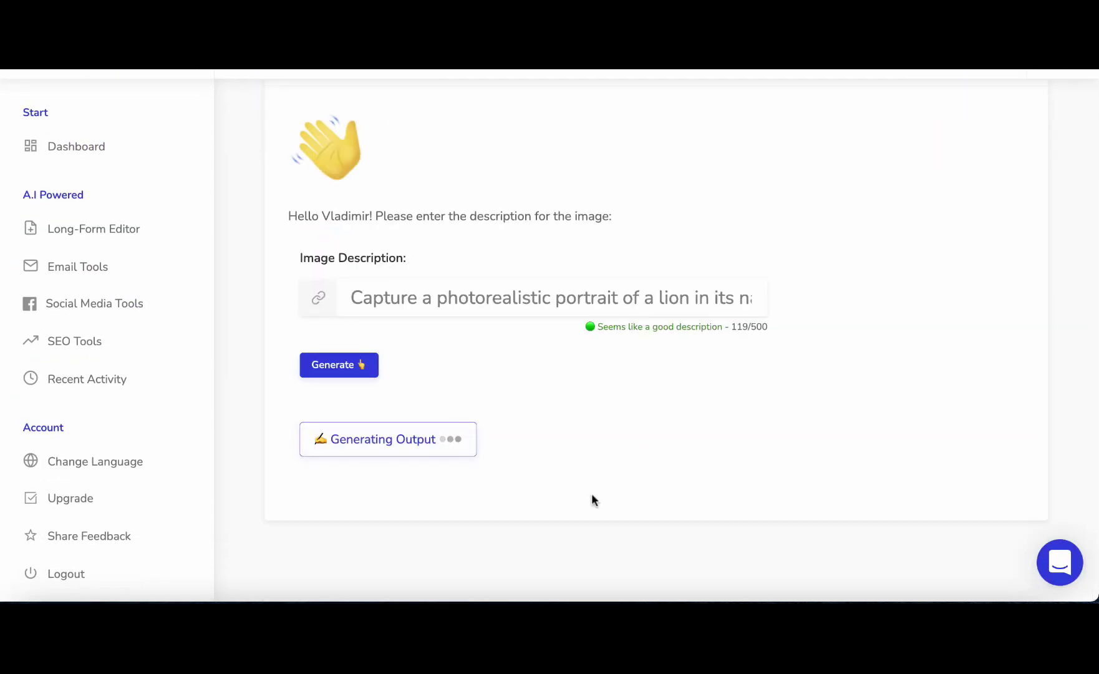
{"action": "scroll", "coordinate": [591, 500], "scroll_direction": "down", "scroll_amount": 5}
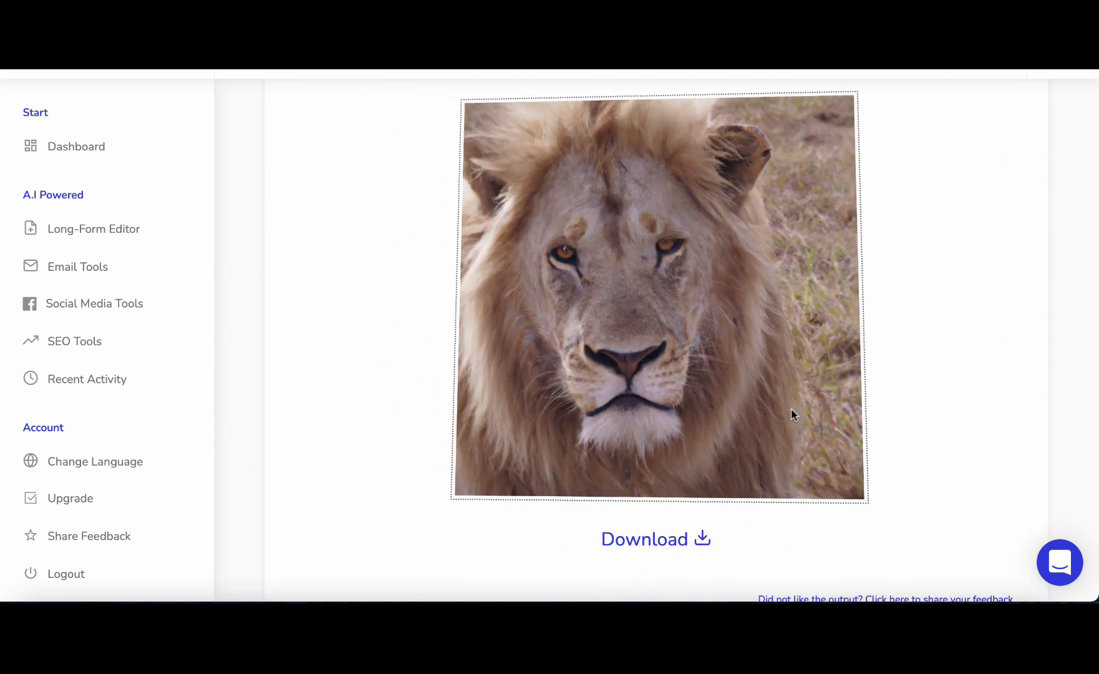
{"action": "scroll", "coordinate": [880, 476], "scroll_direction": "down", "scroll_amount": 2}
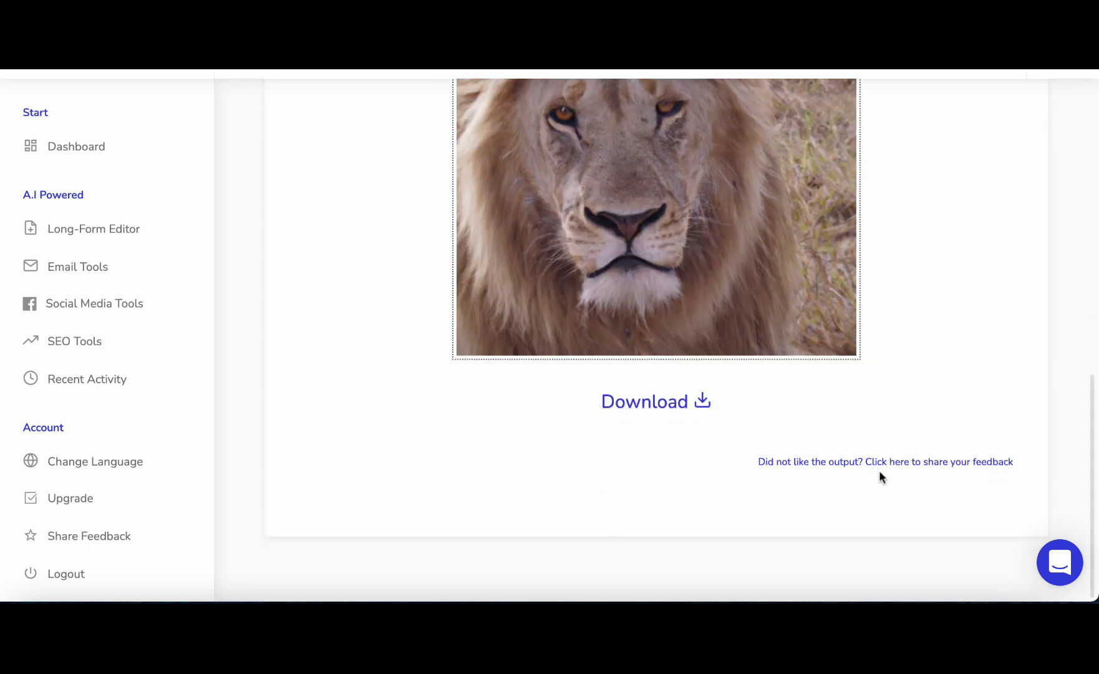
{"action": "scroll", "coordinate": [880, 477], "scroll_direction": "up", "scroll_amount": 3}
{"action": "scroll", "coordinate": [879, 473], "scroll_direction": "up", "scroll_amount": 2}
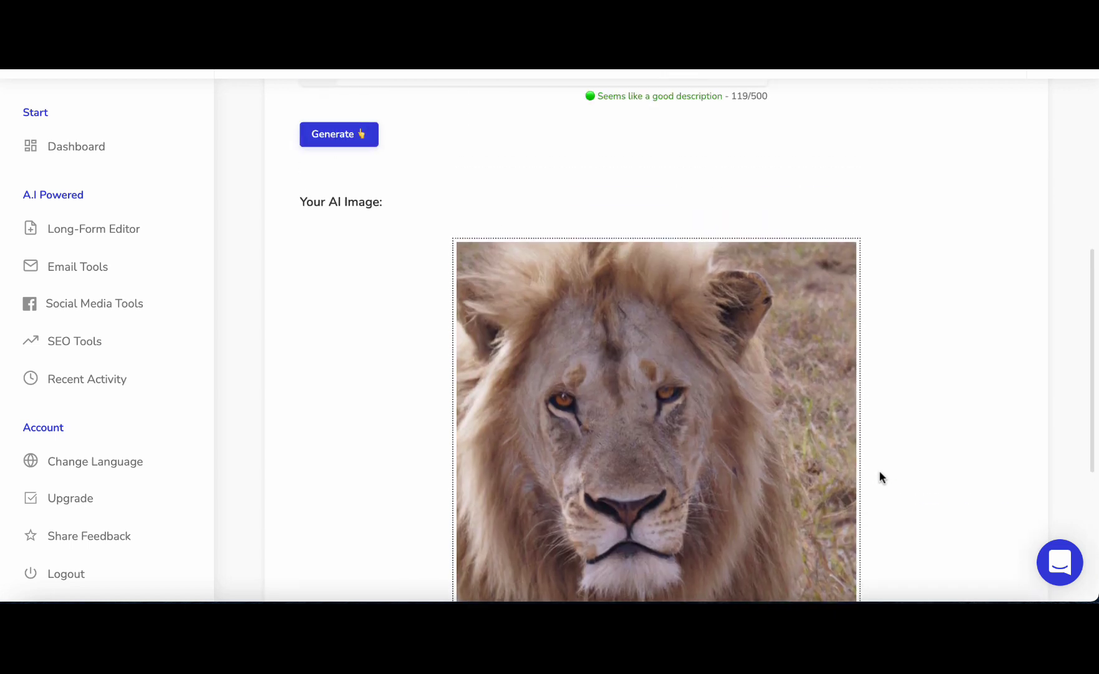
{"action": "left_click", "coordinate": [329, 194]}
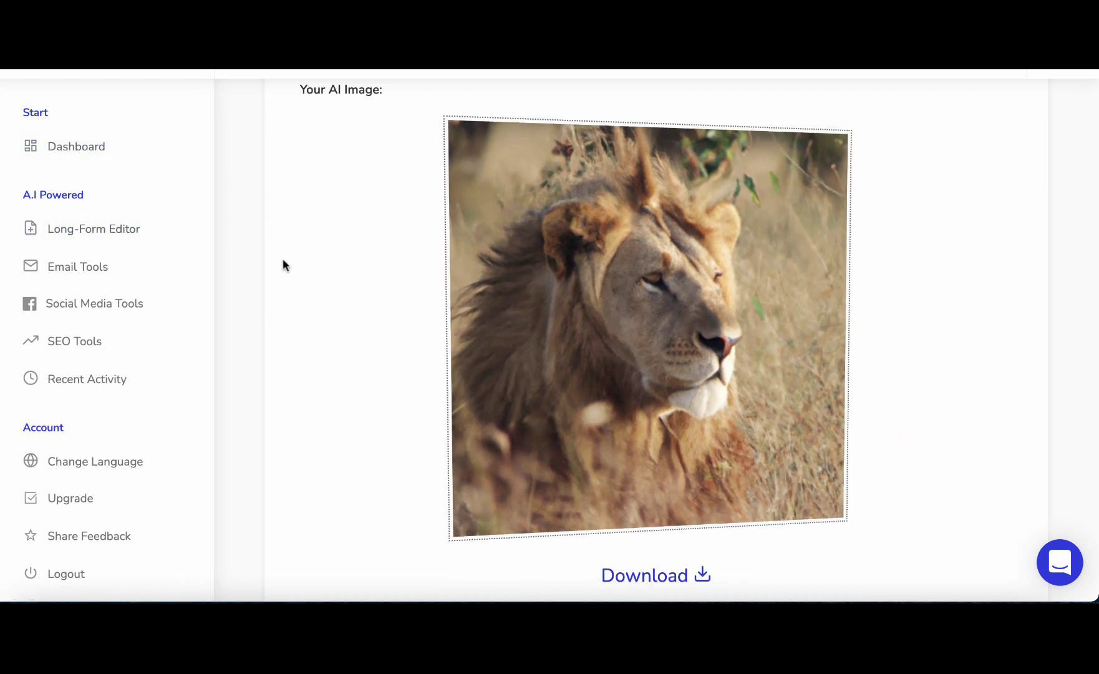
- Go back to the dashboard and open ChatGenie for a new conversation
{"action": "left_click", "coordinate": [90, 146]}
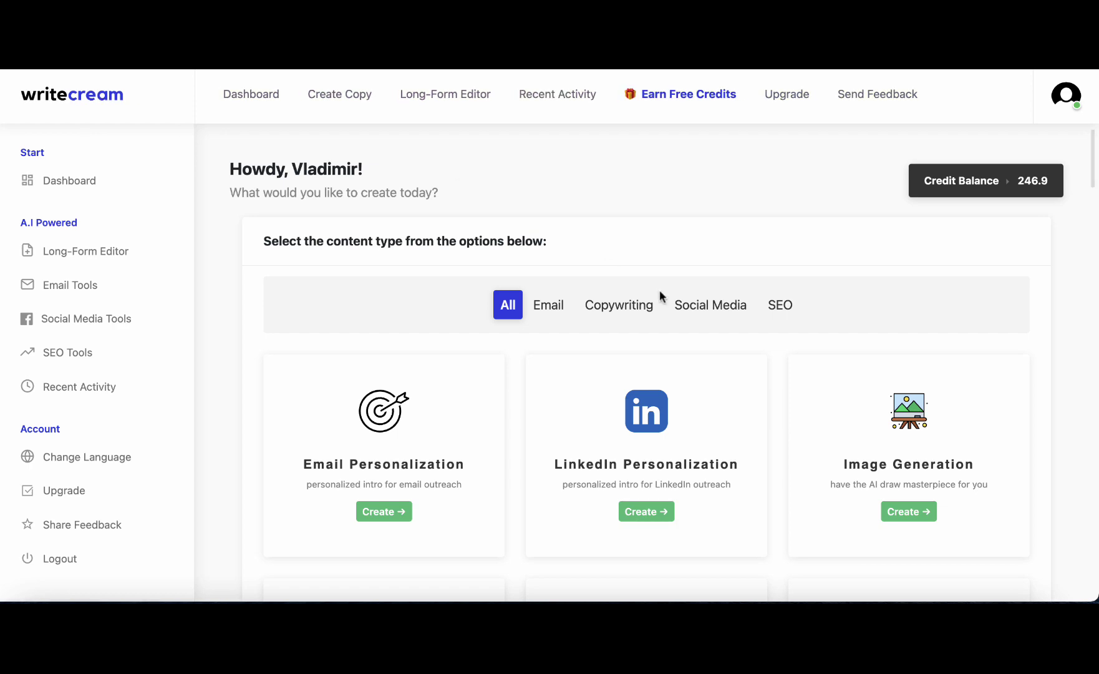
{"action": "scroll", "coordinate": [659, 293], "scroll_direction": "down", "scroll_amount": 8}
{"action": "scroll", "coordinate": [661, 297], "scroll_direction": "down", "scroll_amount": 14}
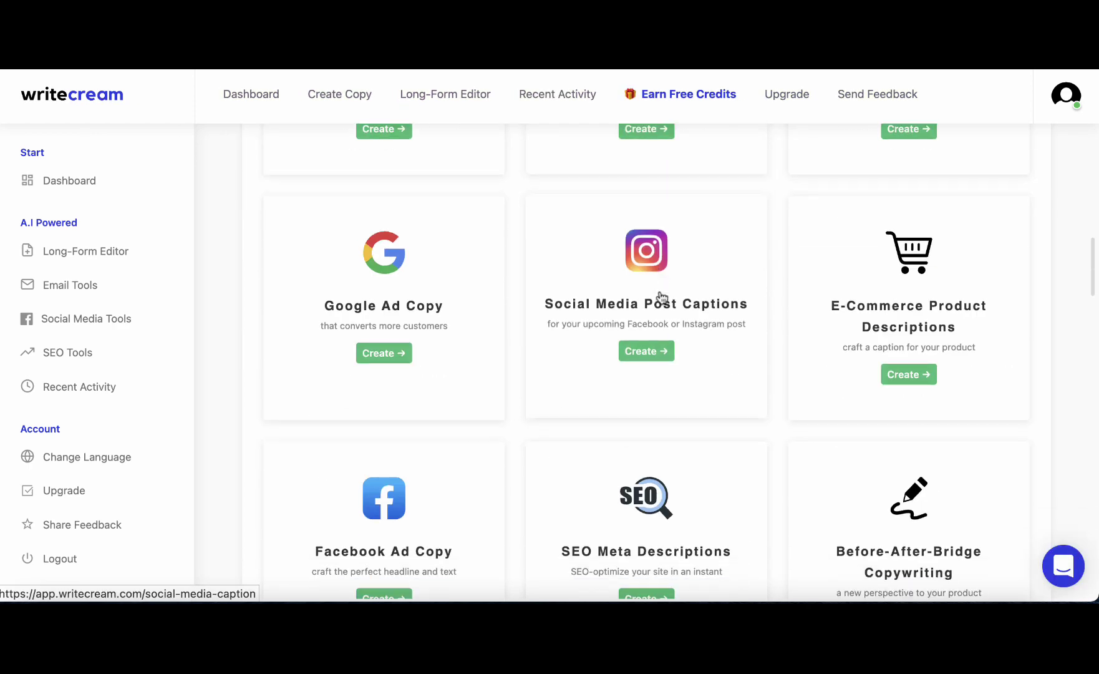
{"action": "scroll", "coordinate": [662, 305], "scroll_direction": "down", "scroll_amount": 9}
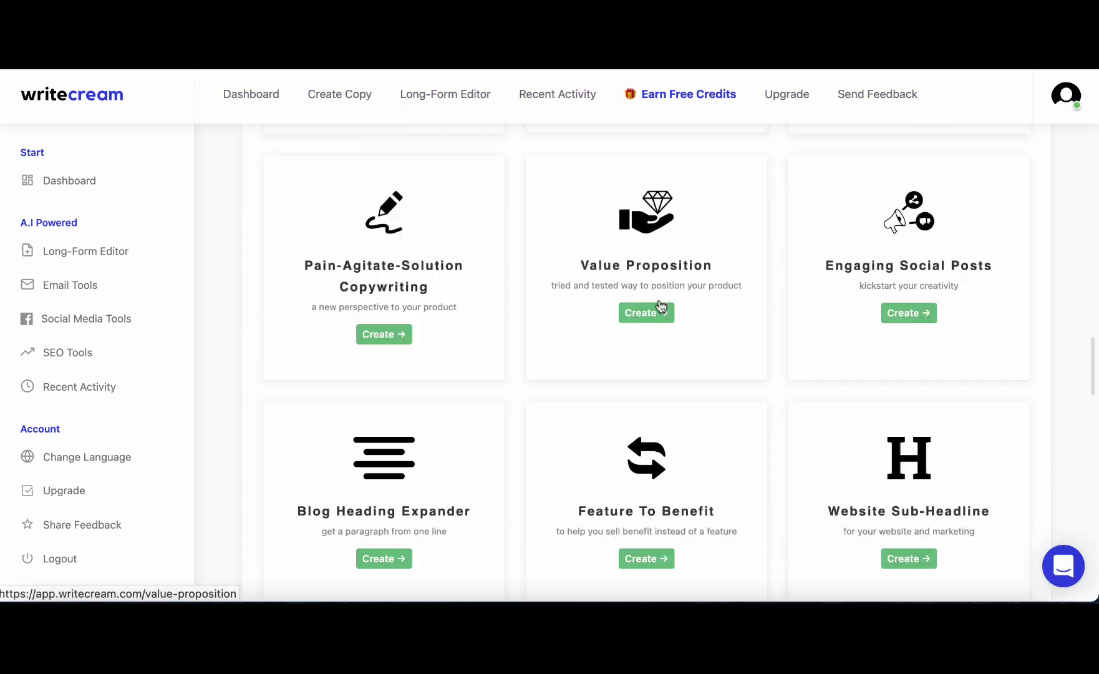
{"action": "left_click", "coordinate": [642, 342]}
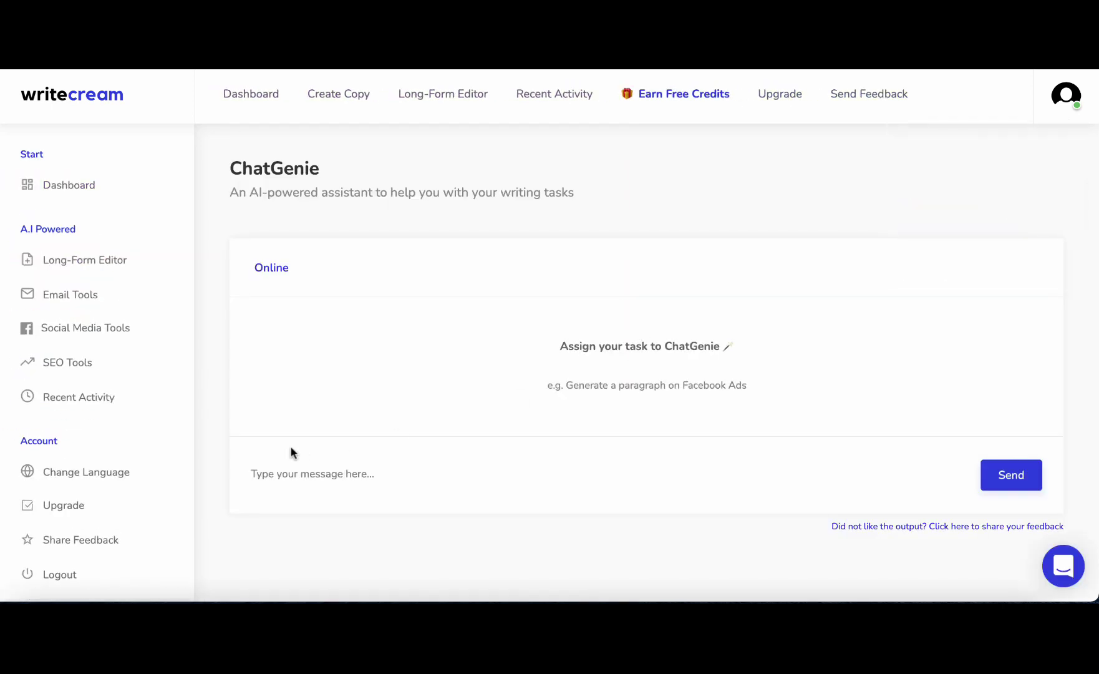
- Ask ChatGenie "what's the price of Bitcoin today?"
{"action": "left_click", "coordinate": [286, 481]}
{"action": "type", "text": "what's the "}
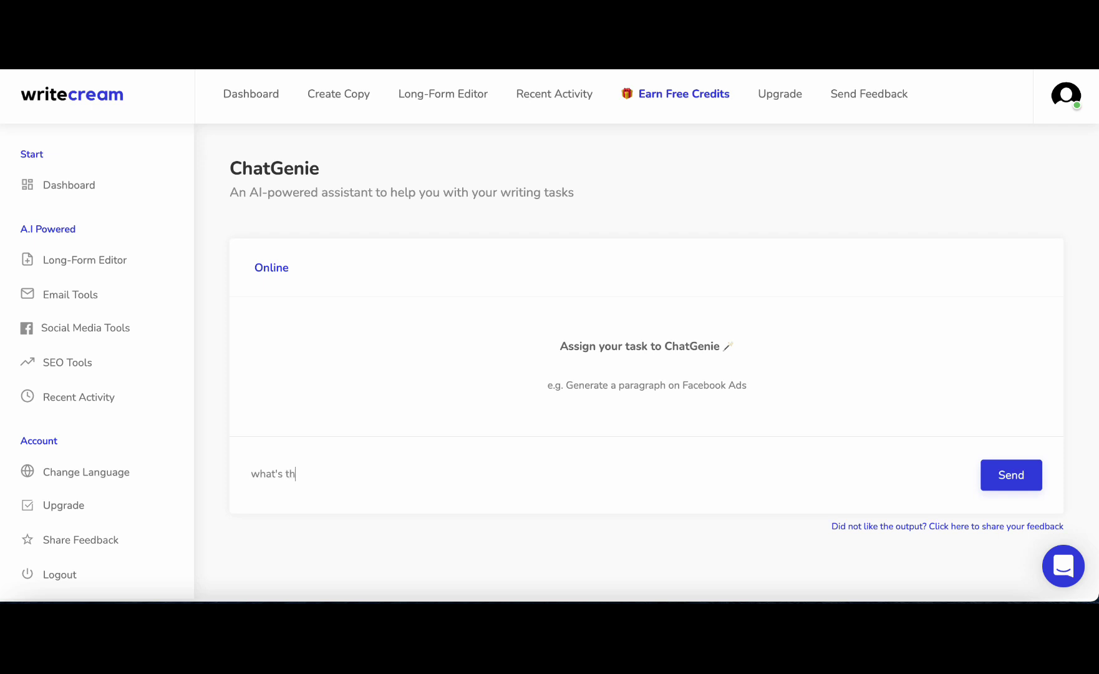
{"action": "type", "text": "price of Bitcoin today?"}
{"action": "key", "text": "Return"}
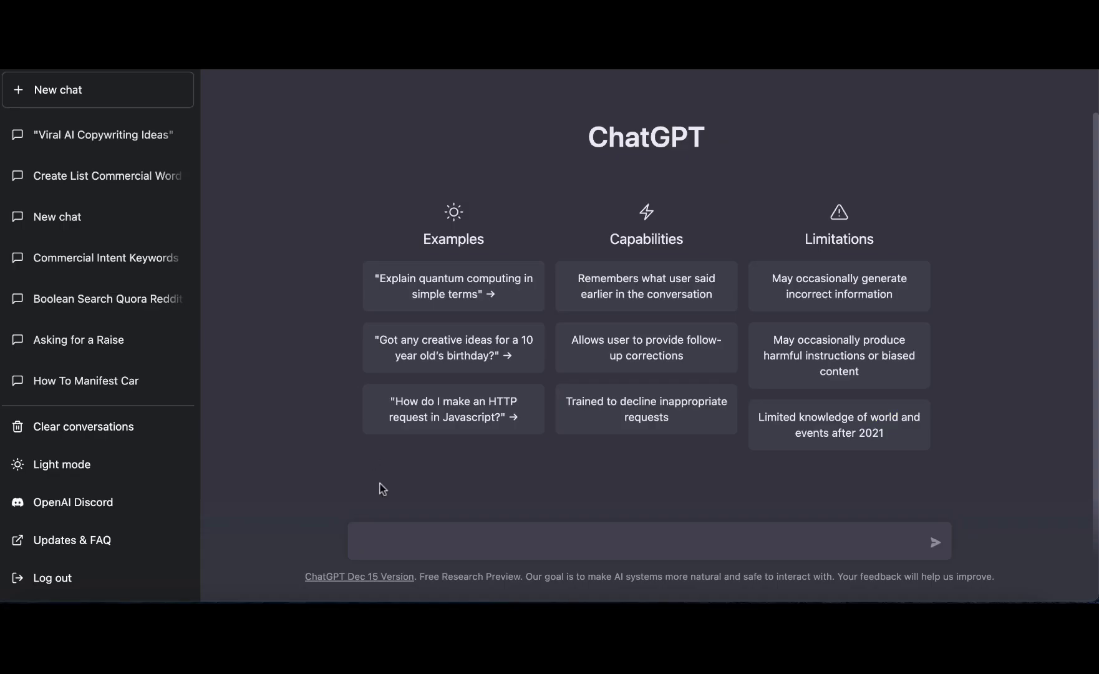
- Ask ChatGPT and Perplexity "what's the price of Bitcoin today?" and highlight the price in ChatGenie's answer for comparison
{"action": "type", "text": "what's the price of Bitcoin today?"}
{"action": "left_click", "coordinate": [936, 550]}
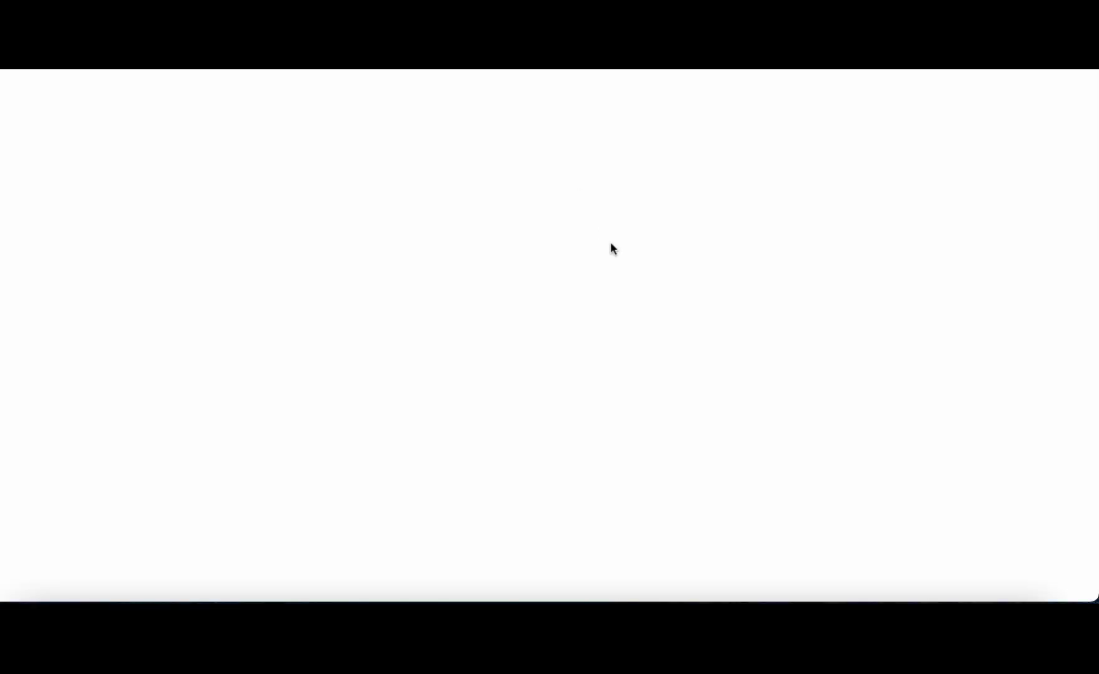
{"action": "type", "text": "what's the price of Bitcoin today?"}
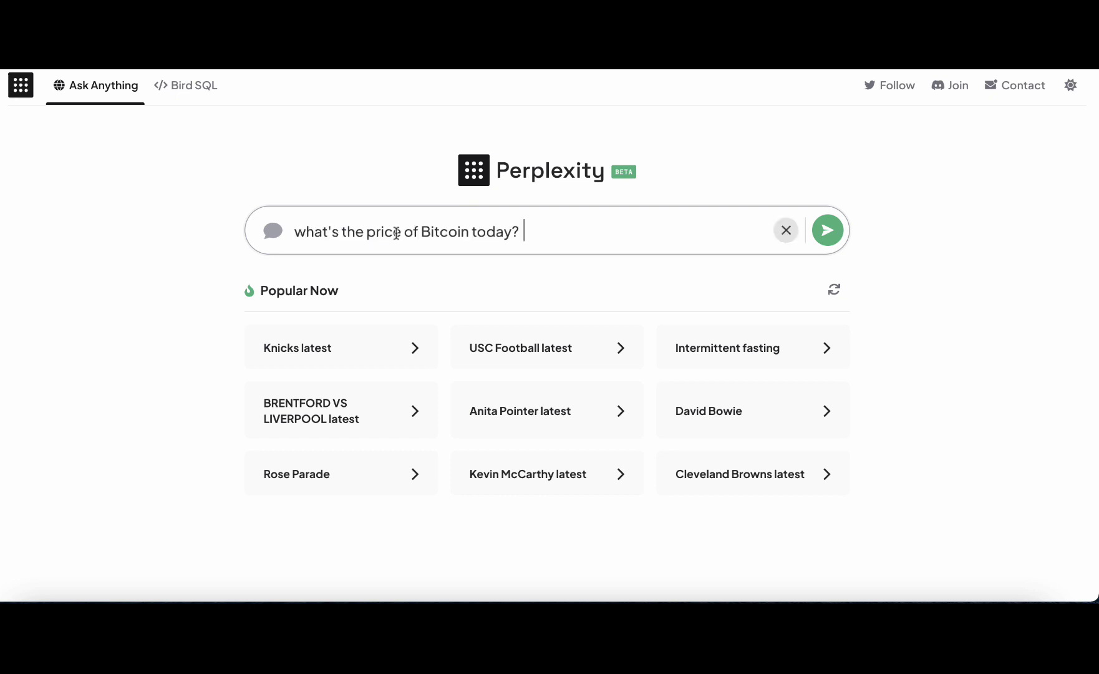
{"action": "left_click", "coordinate": [832, 239]}
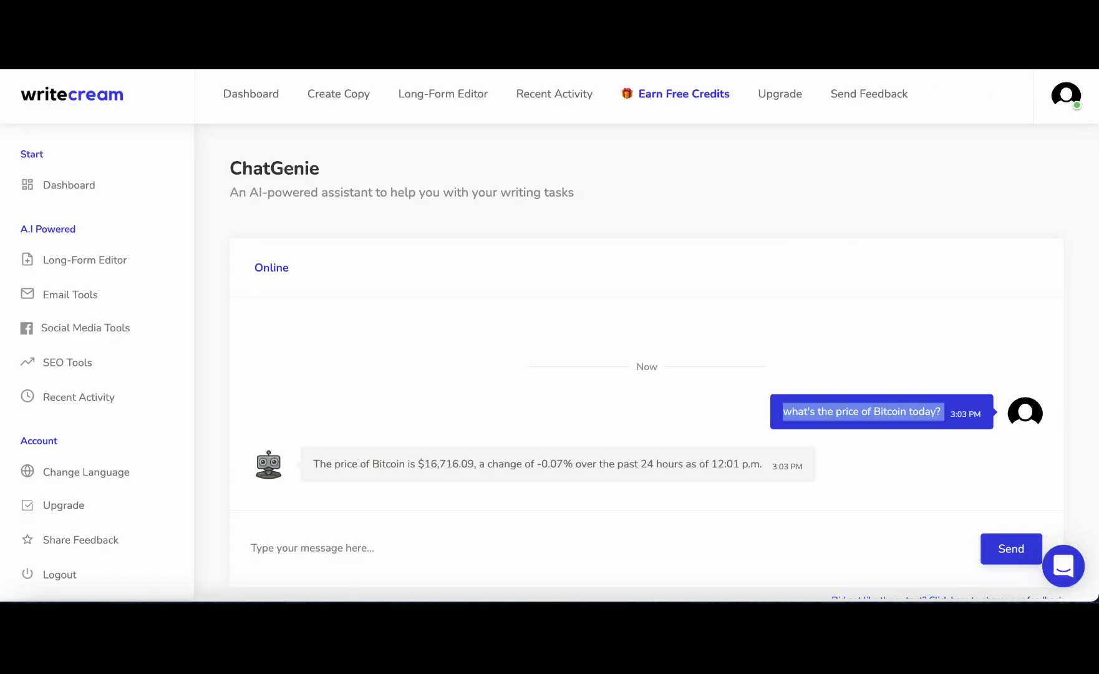
{"action": "left_click_drag", "start_coordinate": [475, 464], "coordinate": [418, 464]}
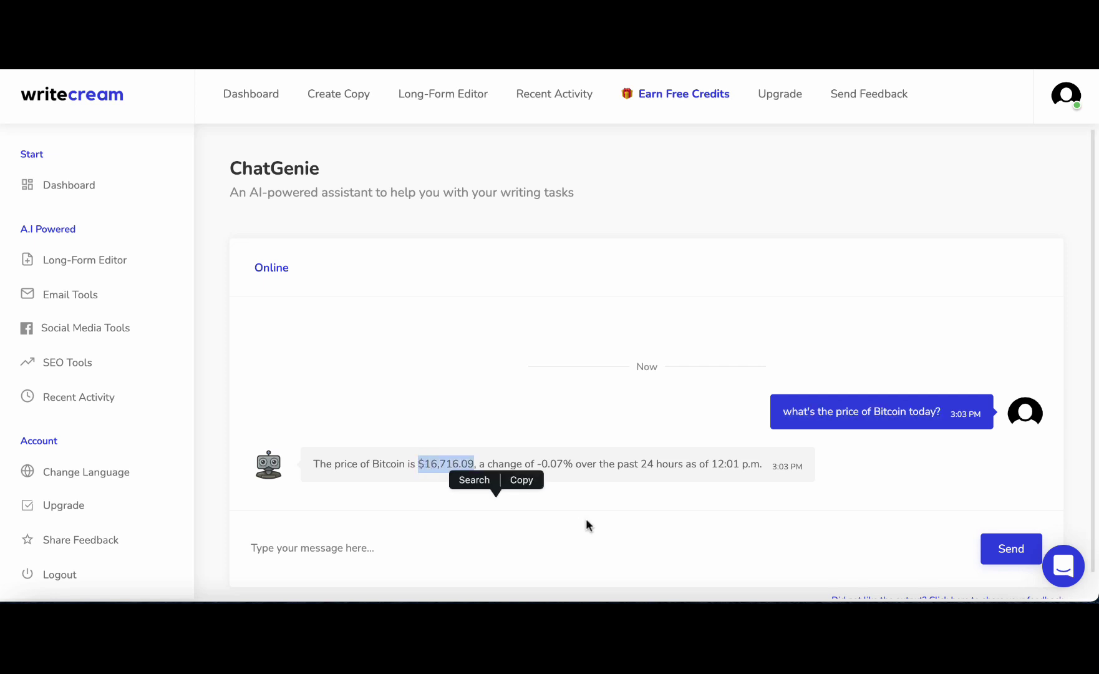
- Ask ChatGenie to "generate an html script for a mortgage calculator"
{"action": "left_click", "coordinate": [404, 452]}
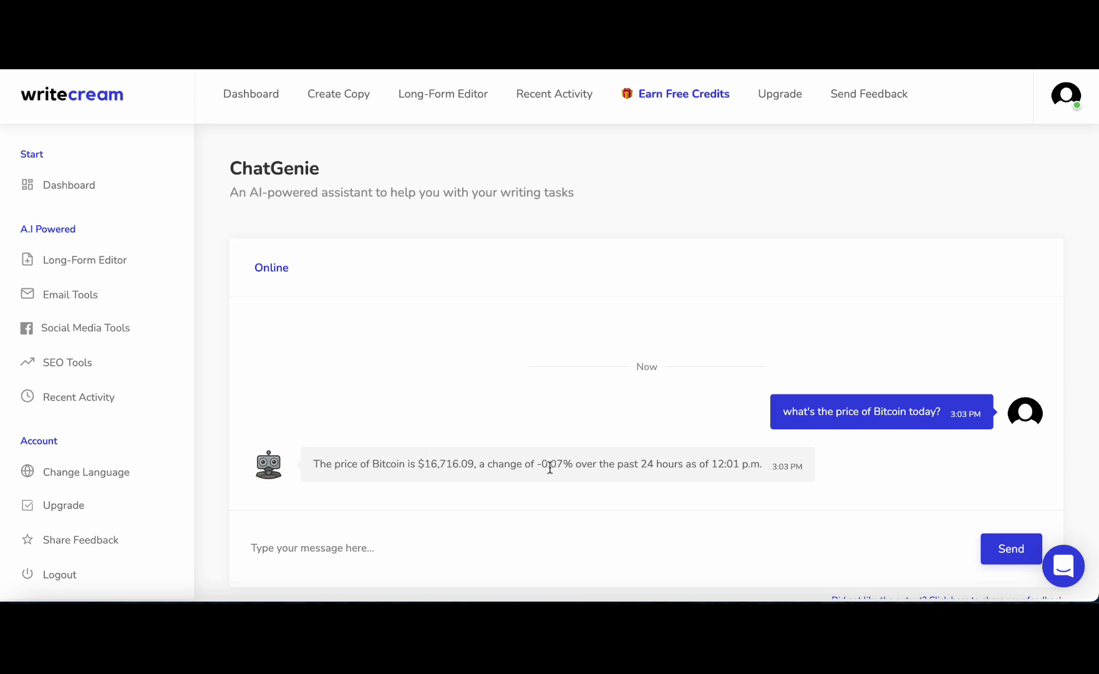
{"action": "scroll", "coordinate": [549, 466], "scroll_direction": "down", "scroll_amount": 1}
{"action": "scroll", "coordinate": [549, 472], "scroll_direction": "up", "scroll_amount": 1}
{"action": "left_click", "coordinate": [294, 552]}
{"action": "type", "text": "gen"}
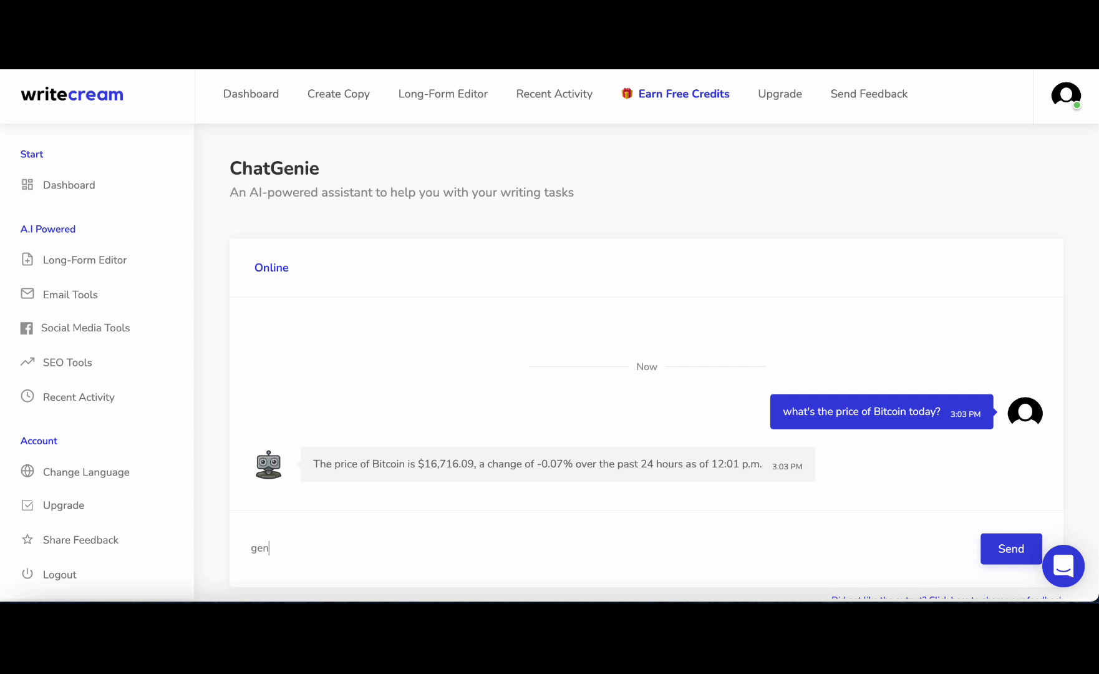
{"action": "type", "text": "erate an"}
{"action": "type", "text": " html"}
{"action": "type", "text": " sricpt"}
{"action": "key", "text": "BackSpace"}
{"action": "key", "text": "BackSpace"}
{"action": "key", "text": "BackSpace"}
{"action": "key", "text": "BackSpace"}
{"action": "type", "text": "pt for a mort"}
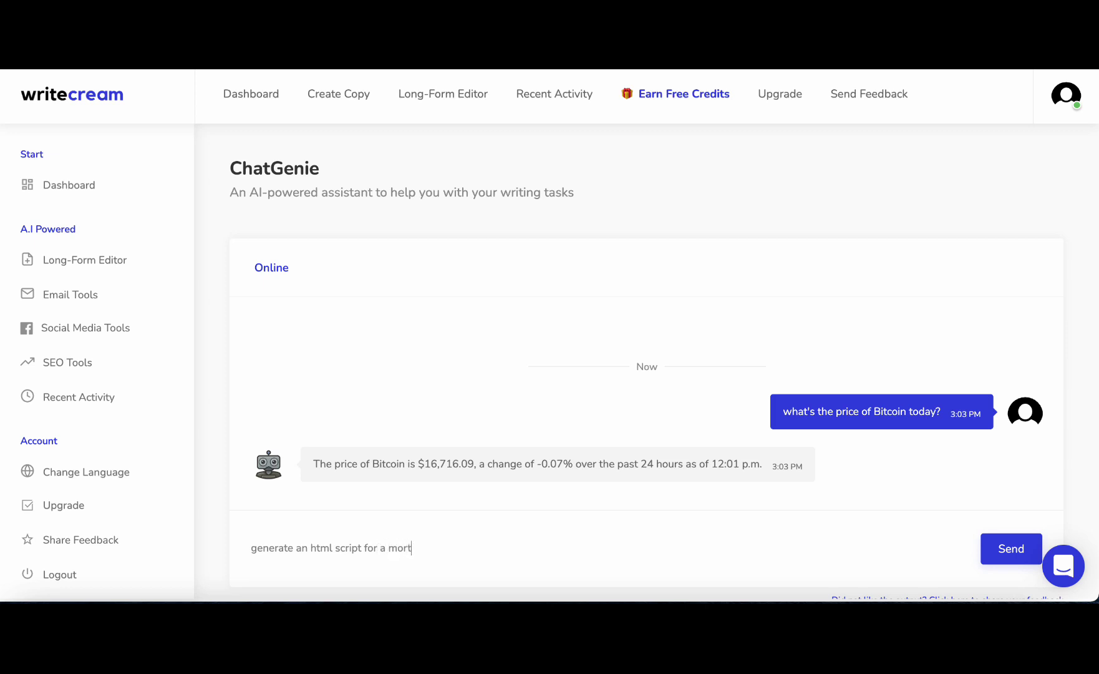
{"action": "type", "text": "gage calculator"}
{"action": "key", "text": "Return"}
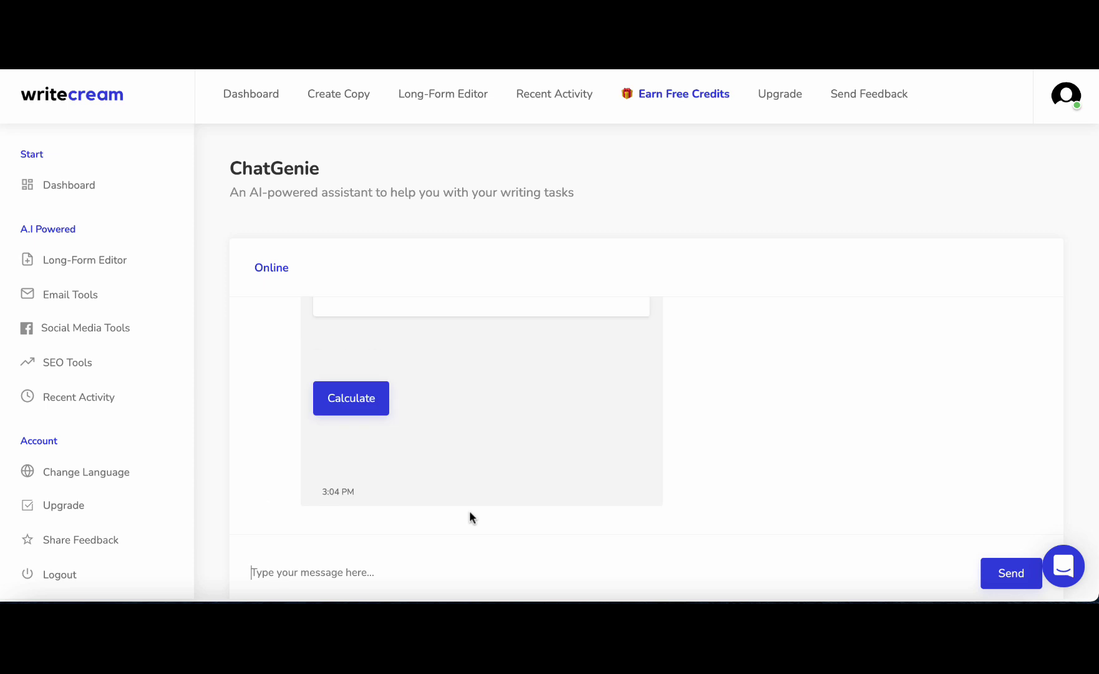
- Examine the generated mortgage calculator from its heading and input fields down to the Calculate button
{"action": "scroll", "coordinate": [470, 513], "scroll_direction": "up", "scroll_amount": 10}
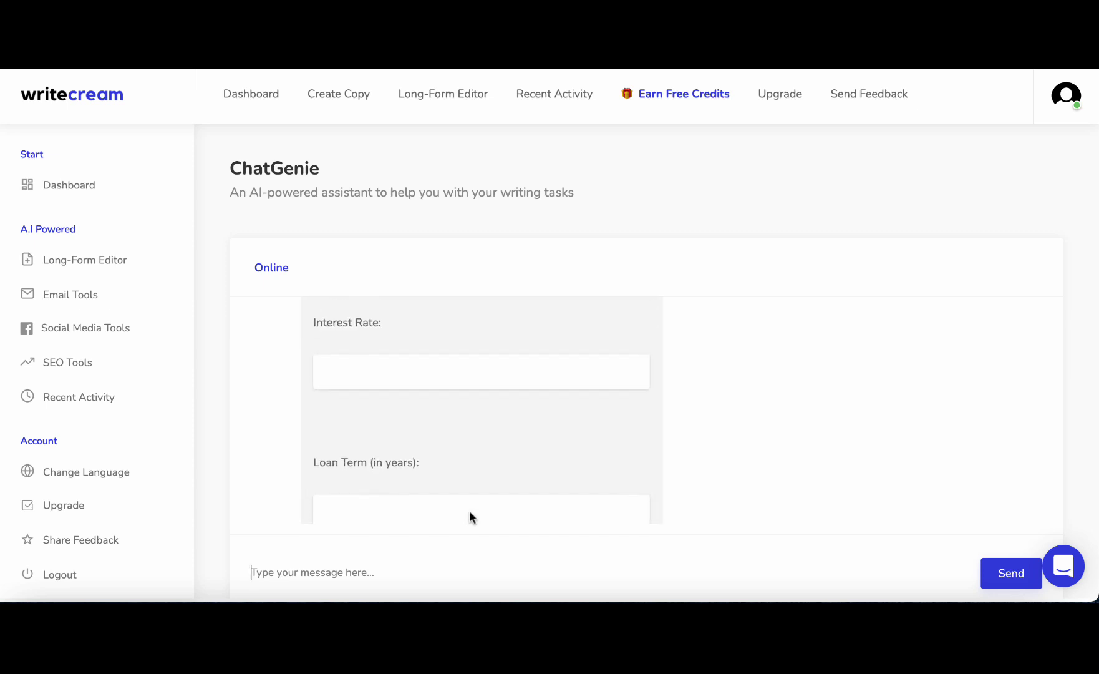
{"action": "left_click", "coordinate": [469, 510]}
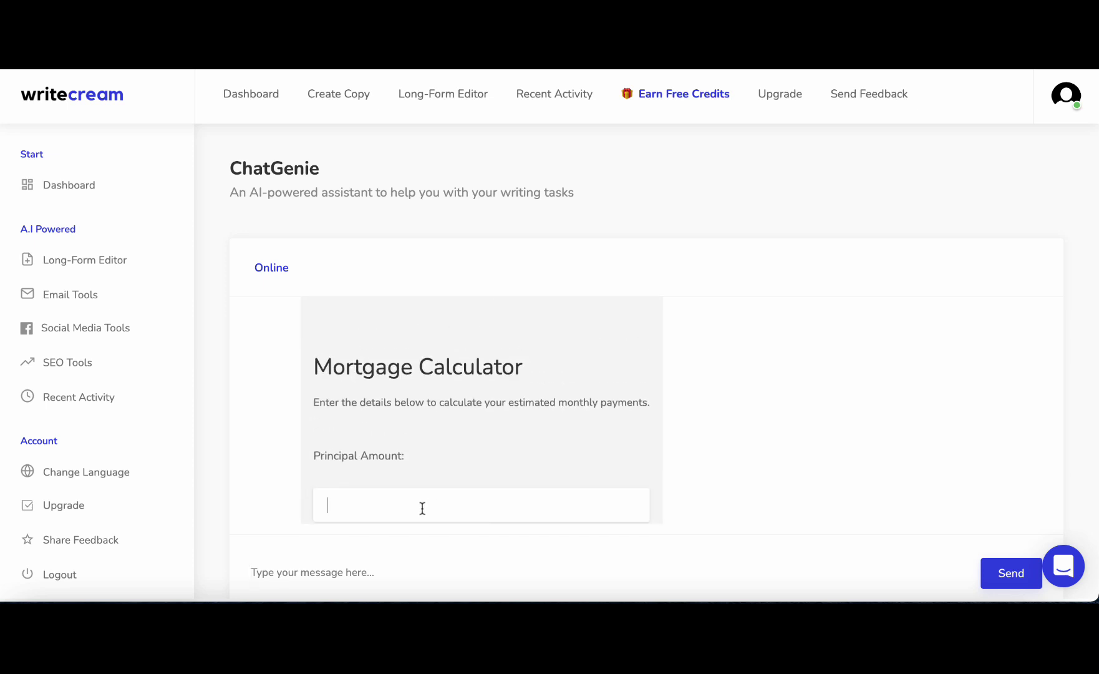
{"action": "scroll", "coordinate": [439, 415], "scroll_direction": "up", "scroll_amount": 2}
{"action": "scroll", "coordinate": [438, 415], "scroll_direction": "down", "scroll_amount": 3}
{"action": "scroll", "coordinate": [439, 417], "scroll_direction": "down", "scroll_amount": 5}
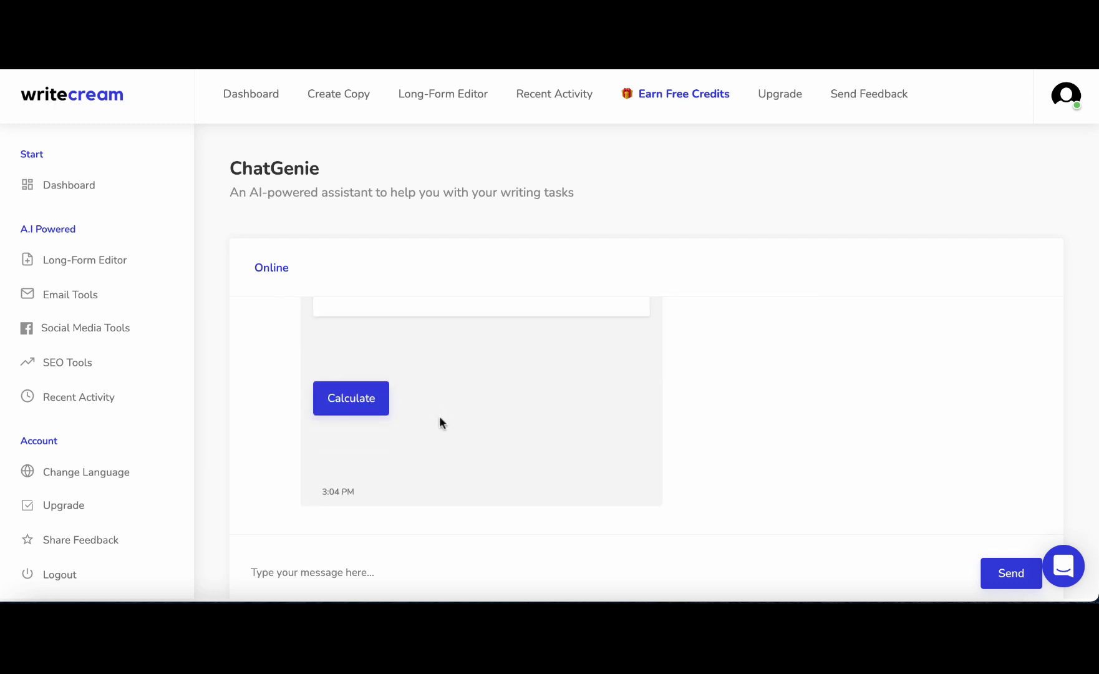
{"action": "scroll", "coordinate": [439, 415], "scroll_direction": "up", "scroll_amount": 10}
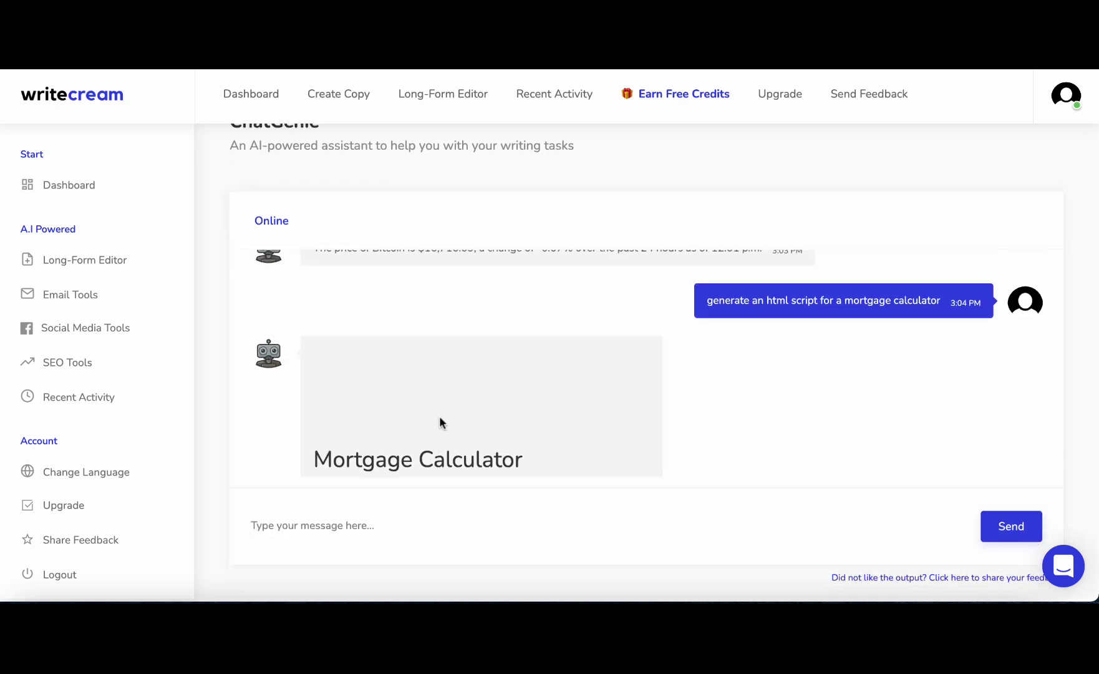
- Inspect the page code behind the mortgage calculator reply, then close the inspector
{"action": "right_click", "coordinate": [434, 392]}
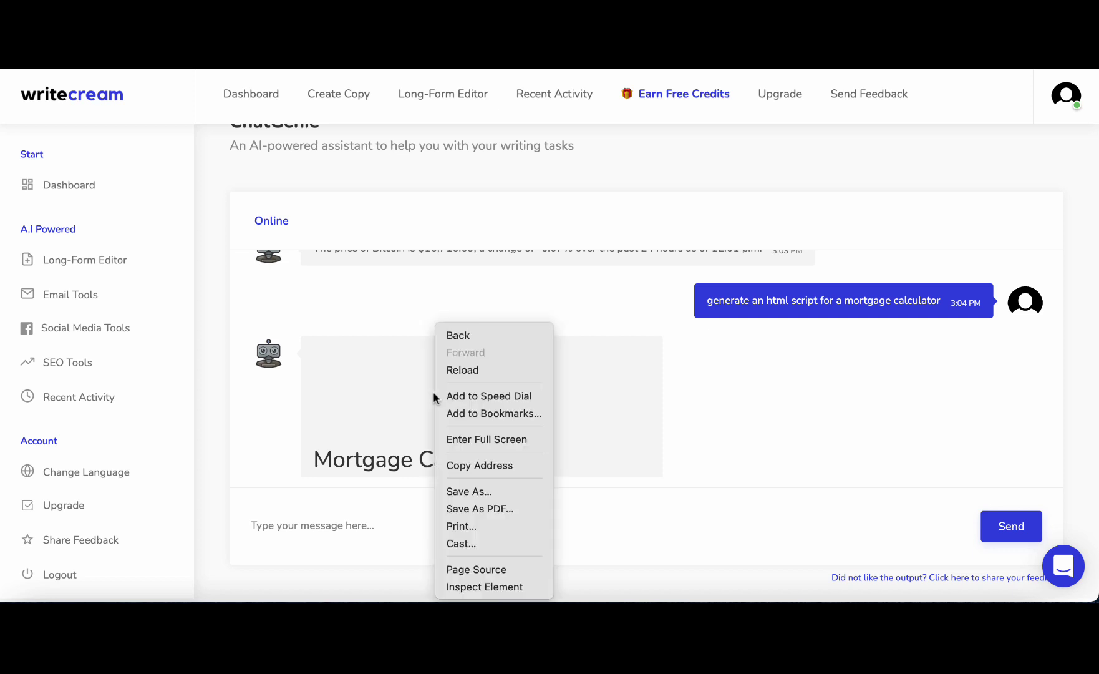
{"action": "left_click", "coordinate": [478, 586]}
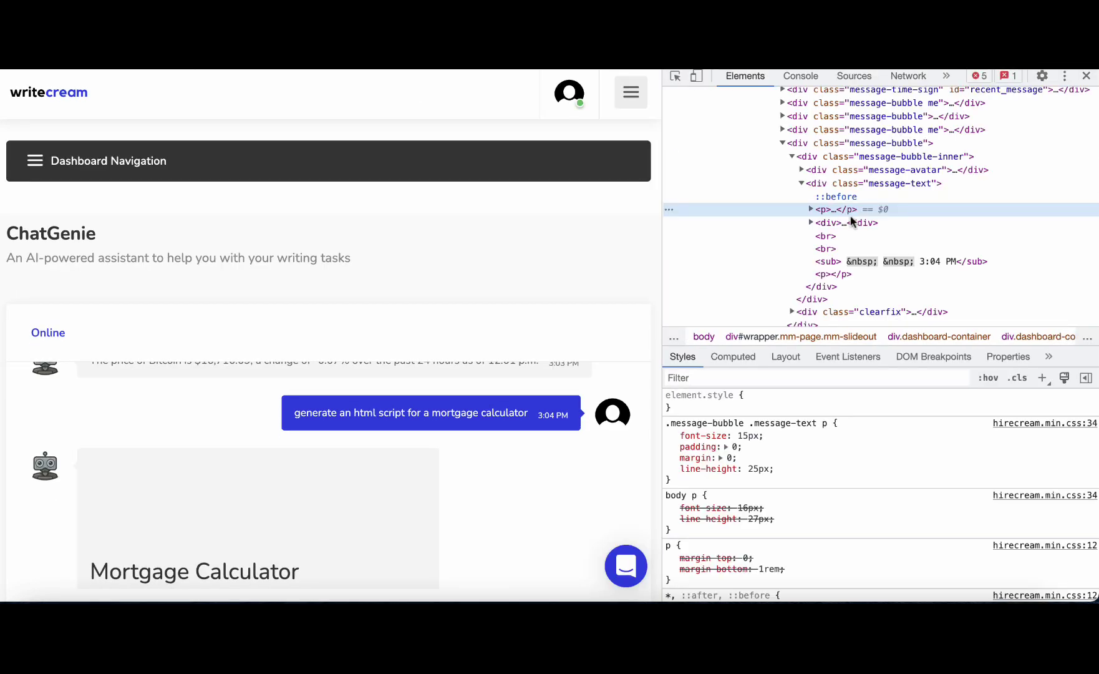
{"action": "left_click", "coordinate": [1086, 76]}
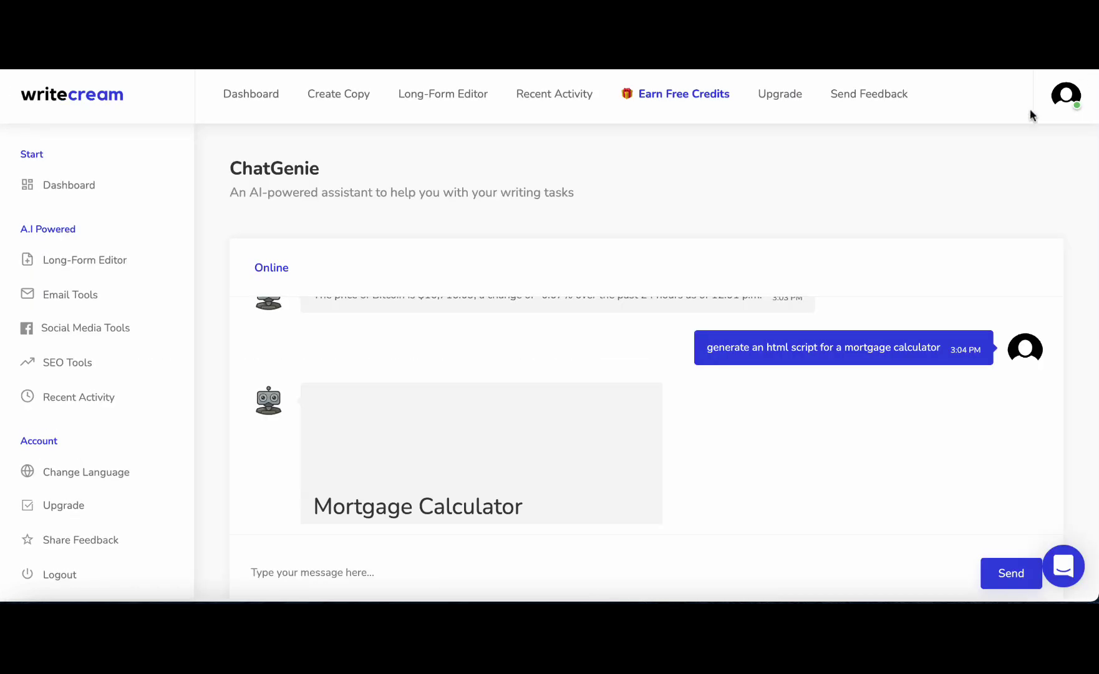
- In a fresh ChatGenie conversation, ask it to "write an article about how to manifest a car"
{"action": "scroll", "coordinate": [586, 429], "scroll_direction": "down", "scroll_amount": 10}
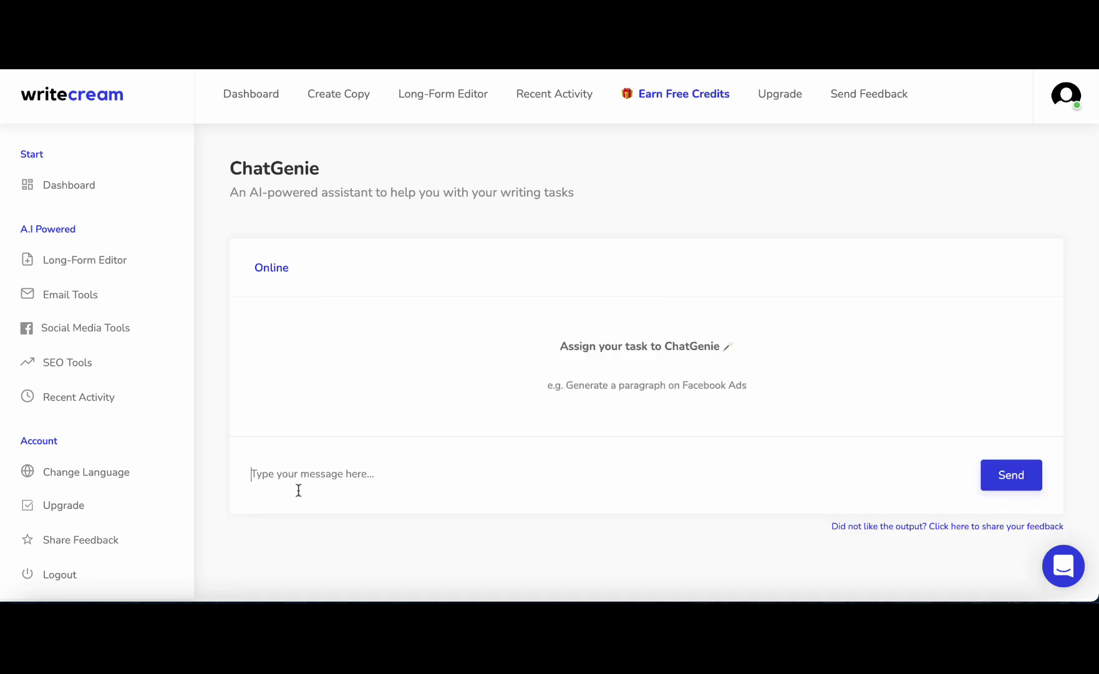
{"action": "type", "text": "wri"}
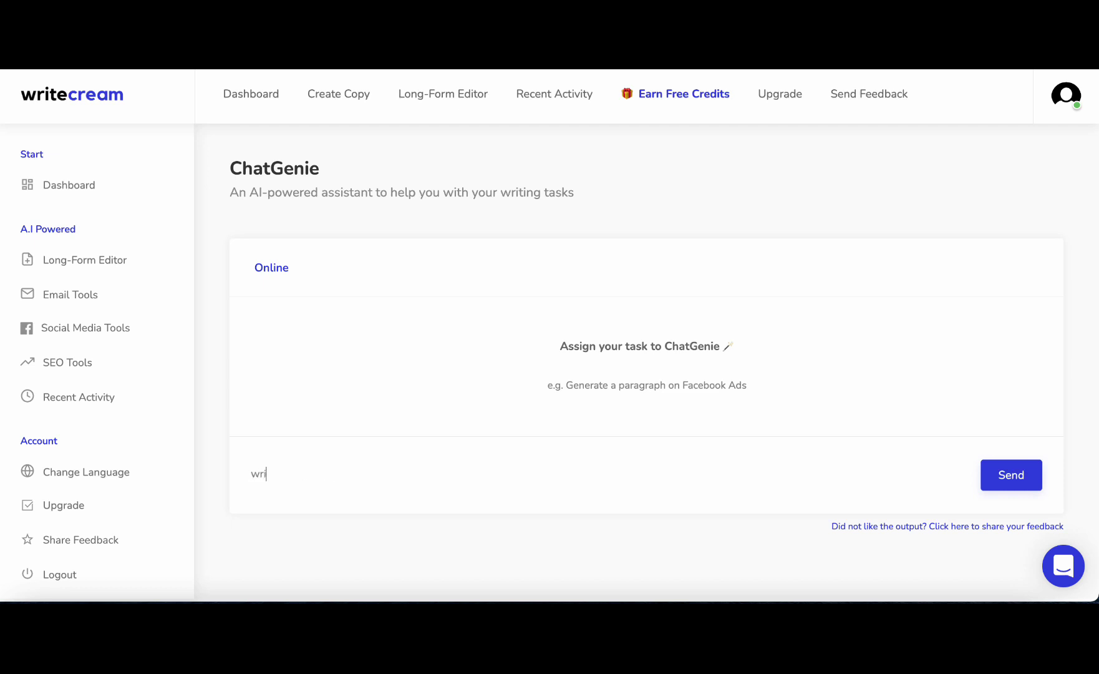
{"action": "type", "text": "te an article about how to manifes"}
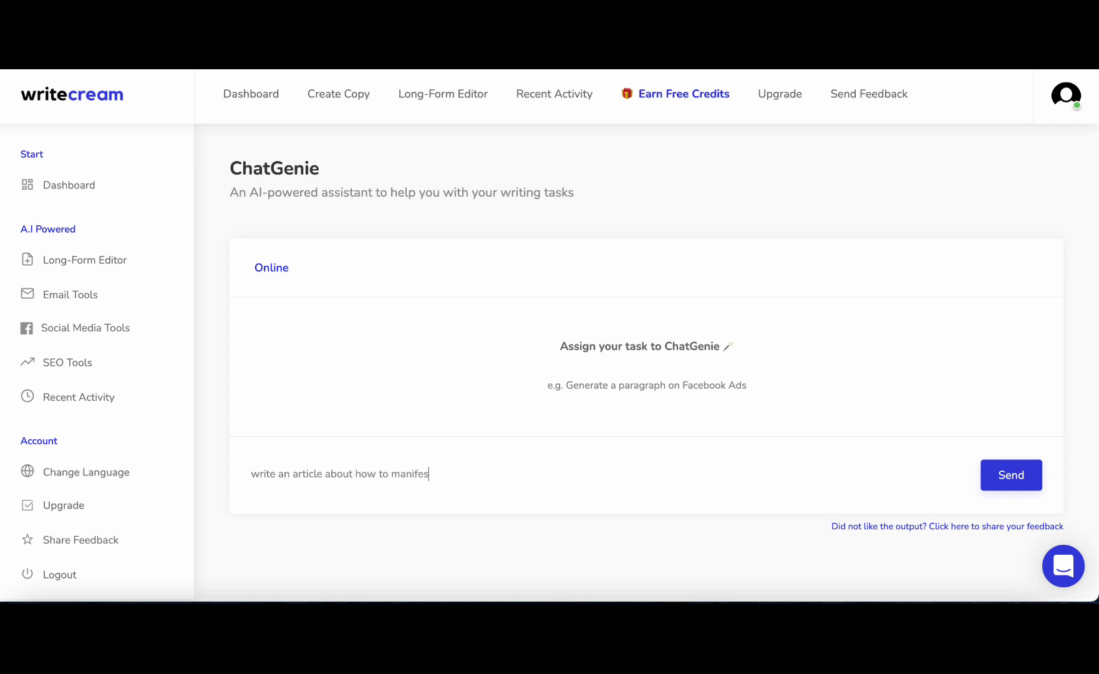
{"action": "type", "text": "t a car"}
{"action": "key", "text": "Return"}
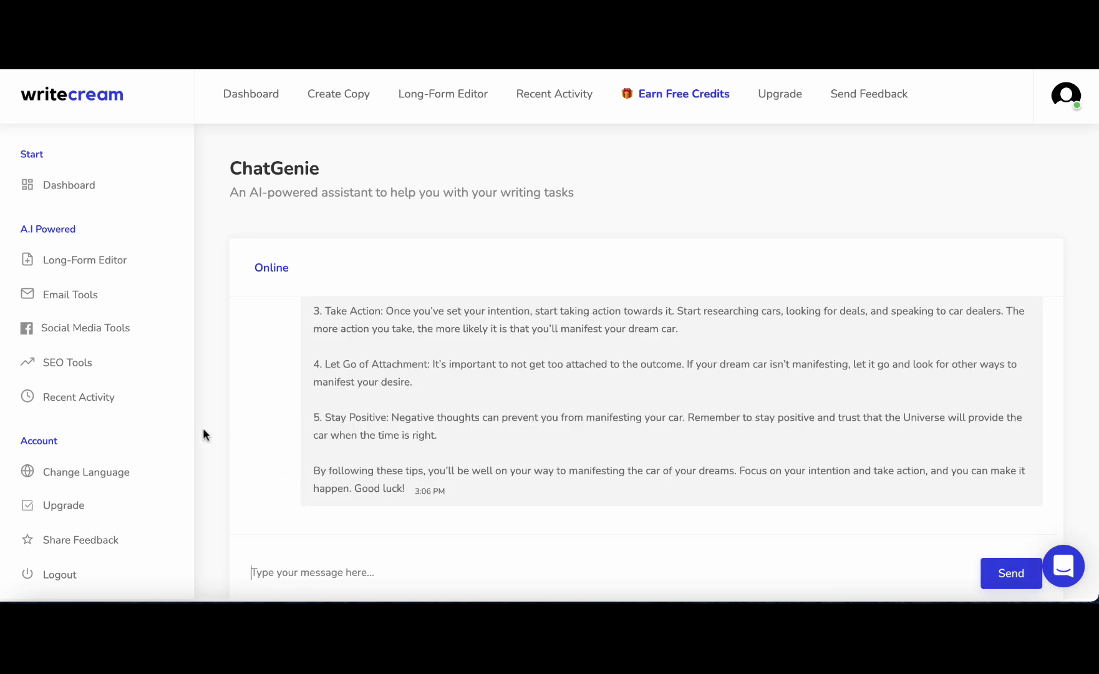
- Read through ChatGenie's article on manifesting a car, from the introduction to the closing paragraph
{"action": "scroll", "coordinate": [427, 437], "scroll_direction": "up", "scroll_amount": 3}
{"action": "scroll", "coordinate": [428, 438], "scroll_direction": "up", "scroll_amount": 3}
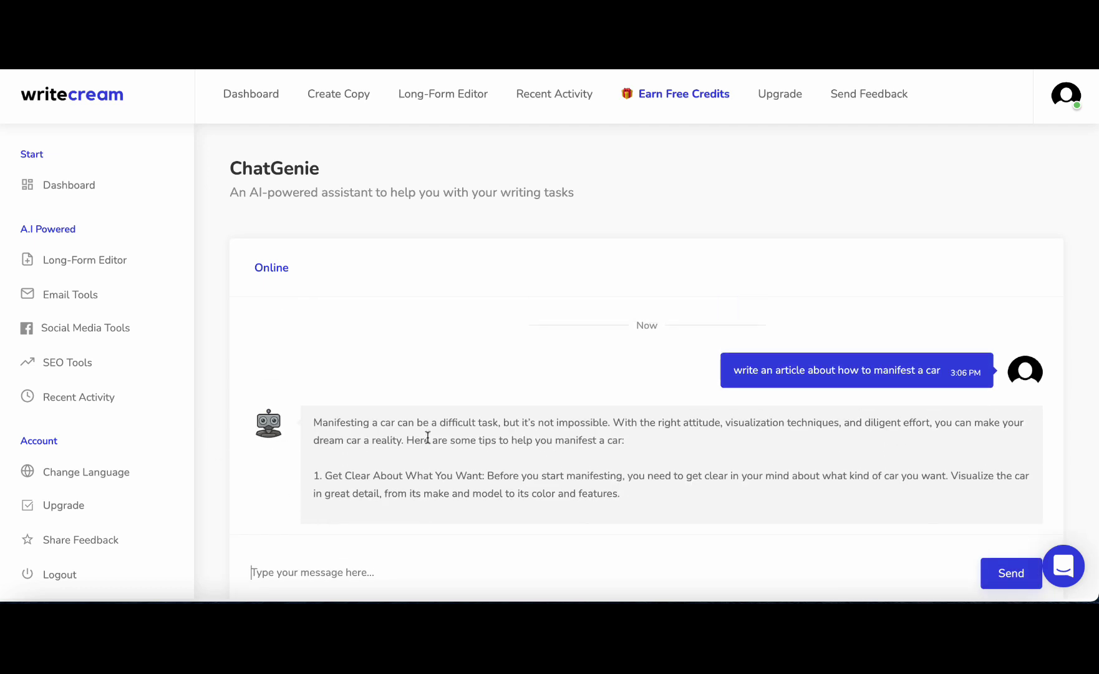
{"action": "scroll", "coordinate": [428, 437], "scroll_direction": "down", "scroll_amount": 5}
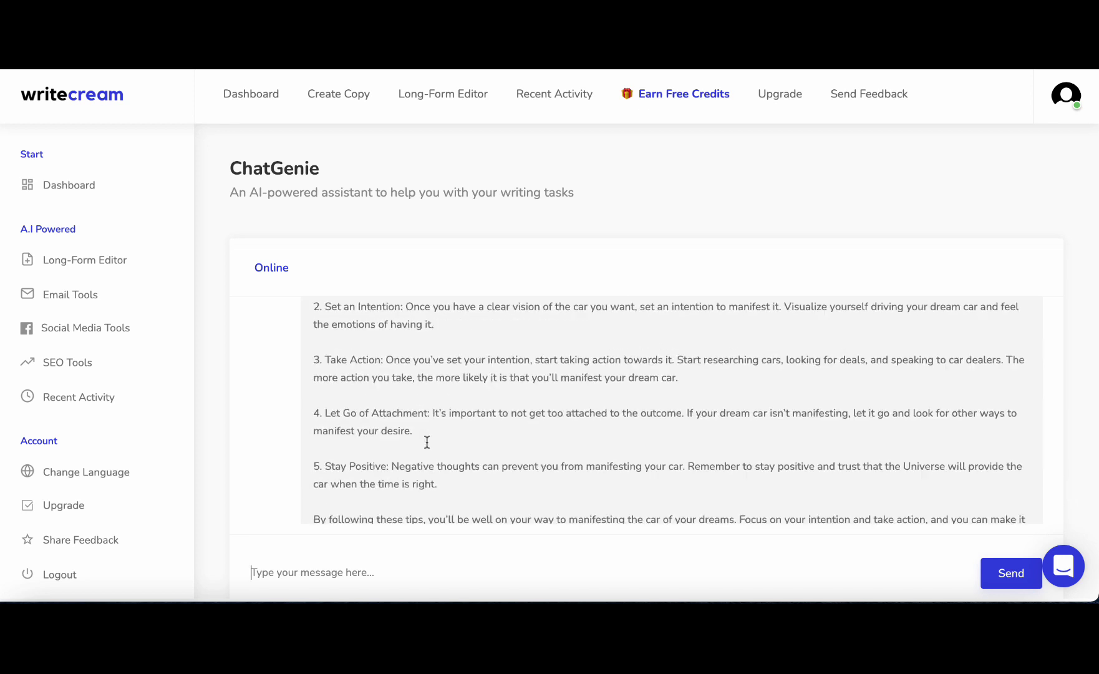
{"action": "scroll", "coordinate": [427, 442], "scroll_direction": "down", "scroll_amount": 2}
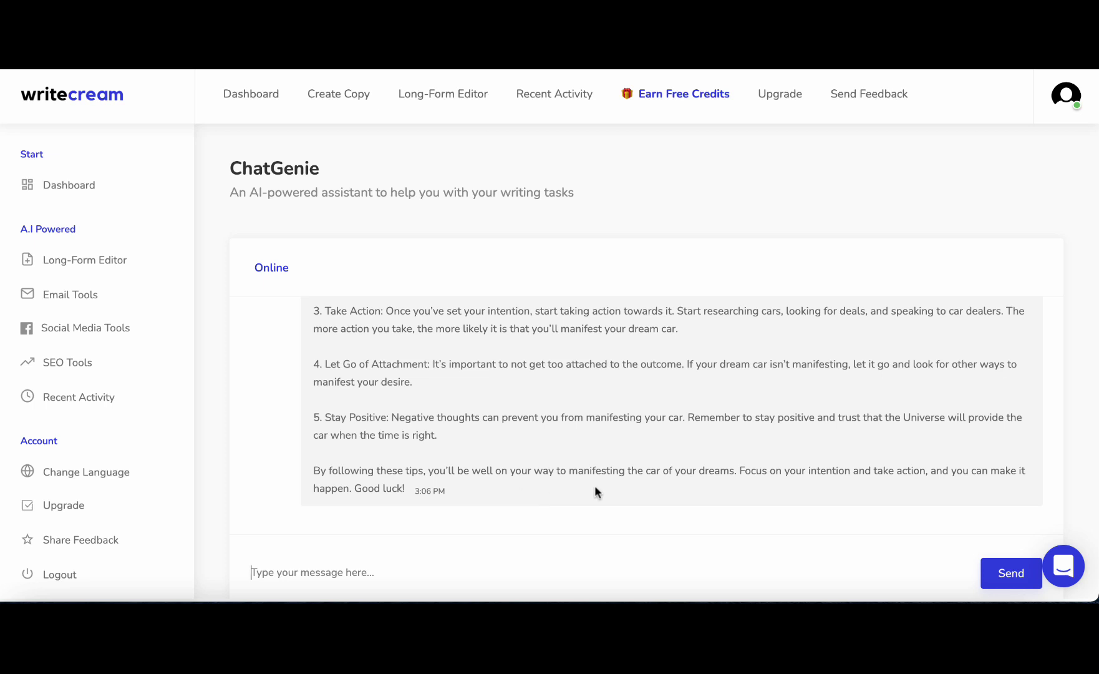
{"action": "scroll", "coordinate": [645, 499], "scroll_direction": "up", "scroll_amount": 5}
{"action": "scroll", "coordinate": [645, 499], "scroll_direction": "down", "scroll_amount": 3}
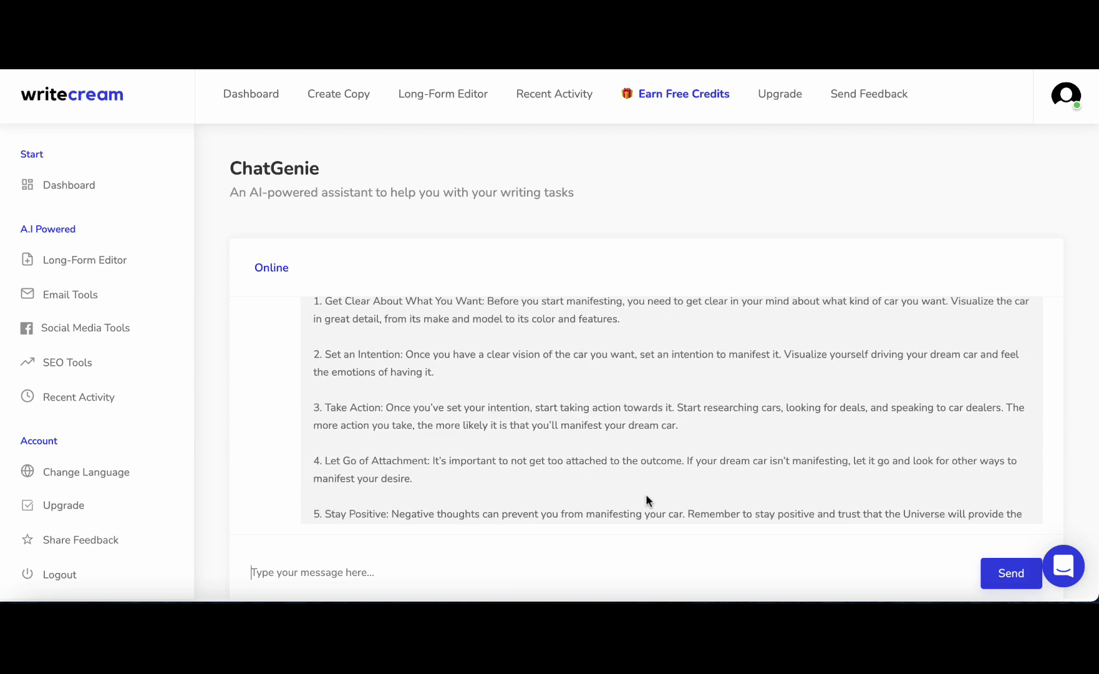
{"action": "scroll", "coordinate": [646, 494], "scroll_direction": "down", "scroll_amount": 2}
{"action": "scroll", "coordinate": [645, 494], "scroll_direction": "up", "scroll_amount": 6}
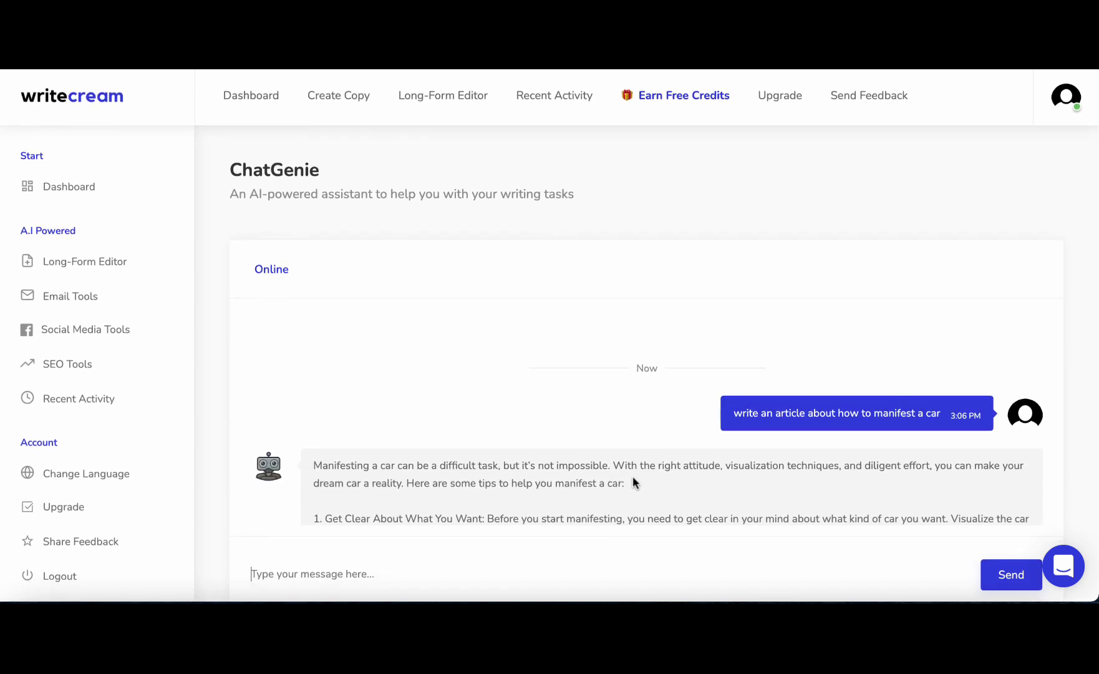
{"action": "scroll", "coordinate": [558, 409], "scroll_direction": "down", "scroll_amount": 5}
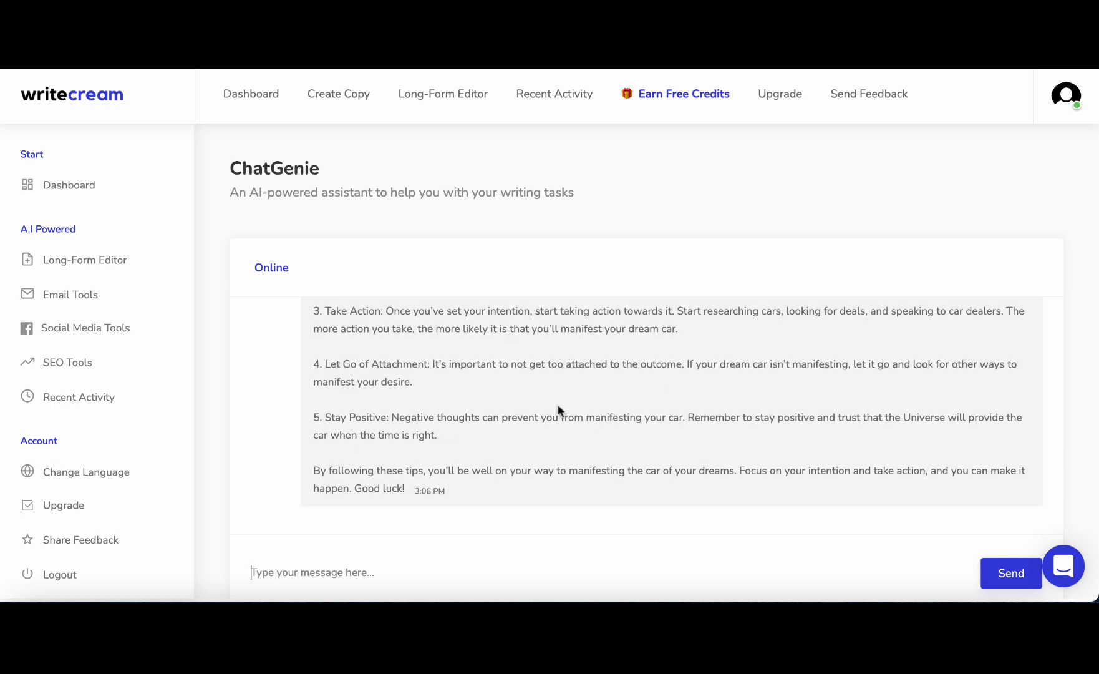
- Return to the dashboard, find the Instant Article Writer among the tools and open it
{"action": "left_click", "coordinate": [66, 186]}
{"action": "scroll", "coordinate": [574, 306], "scroll_direction": "down", "scroll_amount": 3}
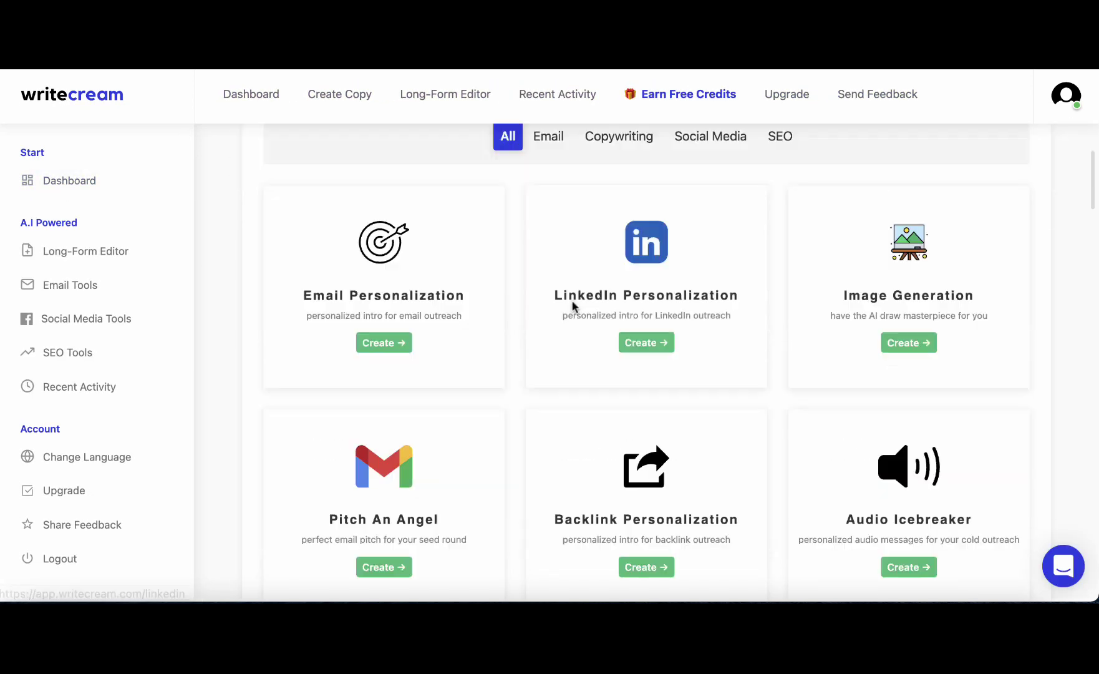
{"action": "scroll", "coordinate": [573, 305], "scroll_direction": "down", "scroll_amount": 8}
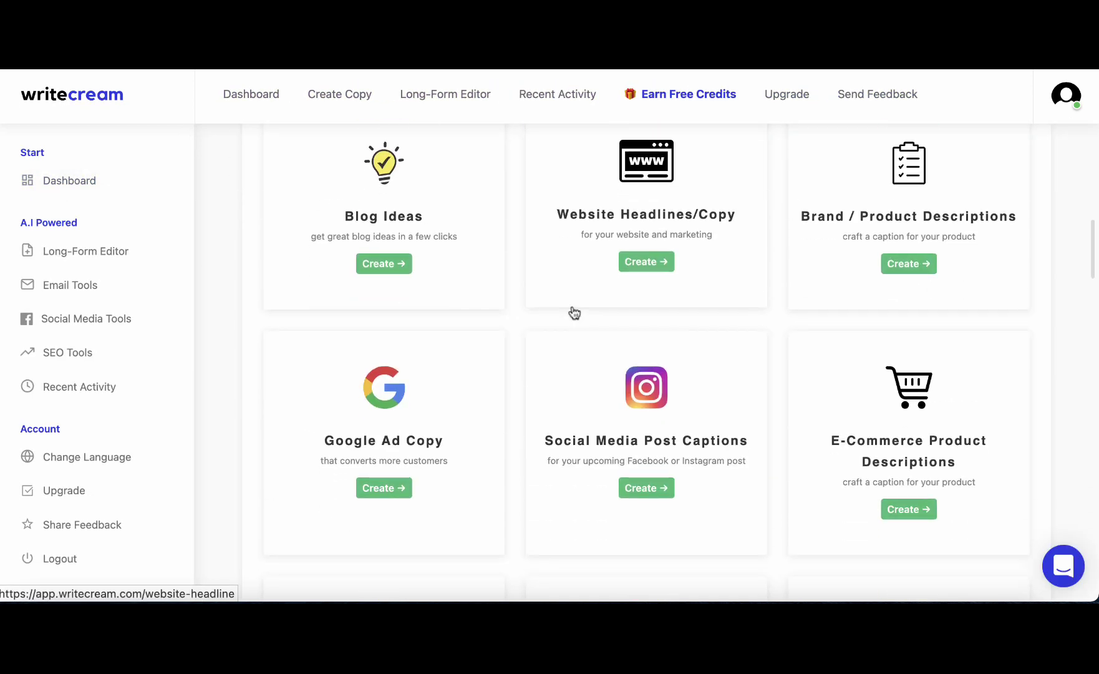
{"action": "scroll", "coordinate": [574, 312], "scroll_direction": "down", "scroll_amount": 5}
{"action": "scroll", "coordinate": [573, 312], "scroll_direction": "down", "scroll_amount": 4}
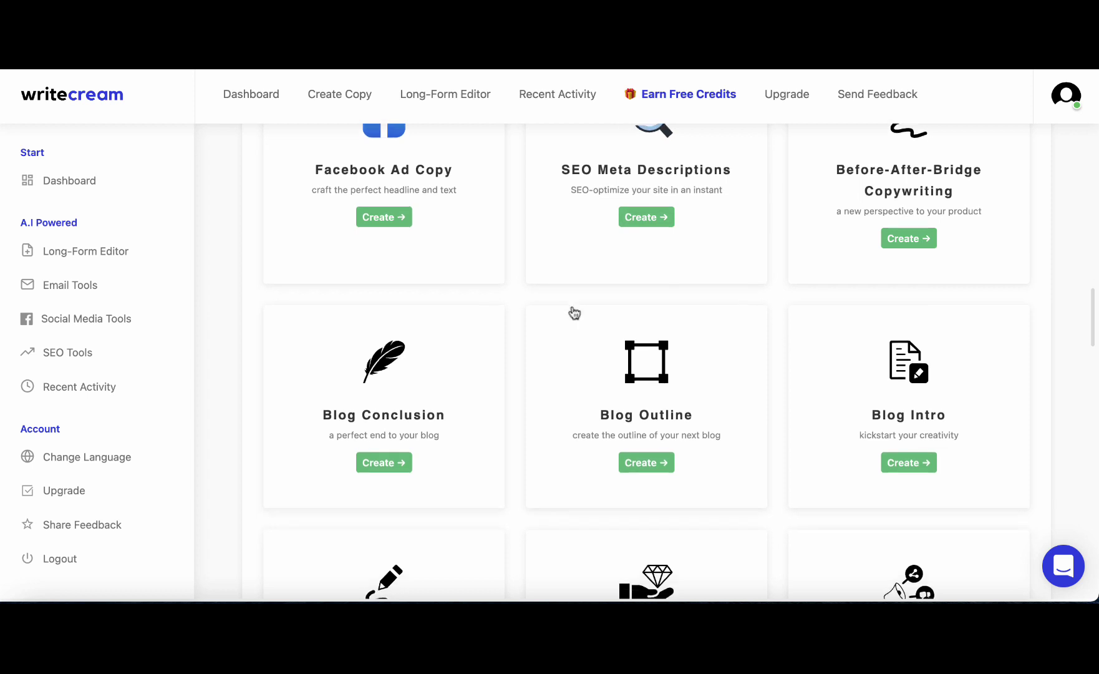
{"action": "scroll", "coordinate": [573, 312], "scroll_direction": "down", "scroll_amount": 4}
{"action": "scroll", "coordinate": [574, 312], "scroll_direction": "down", "scroll_amount": 4}
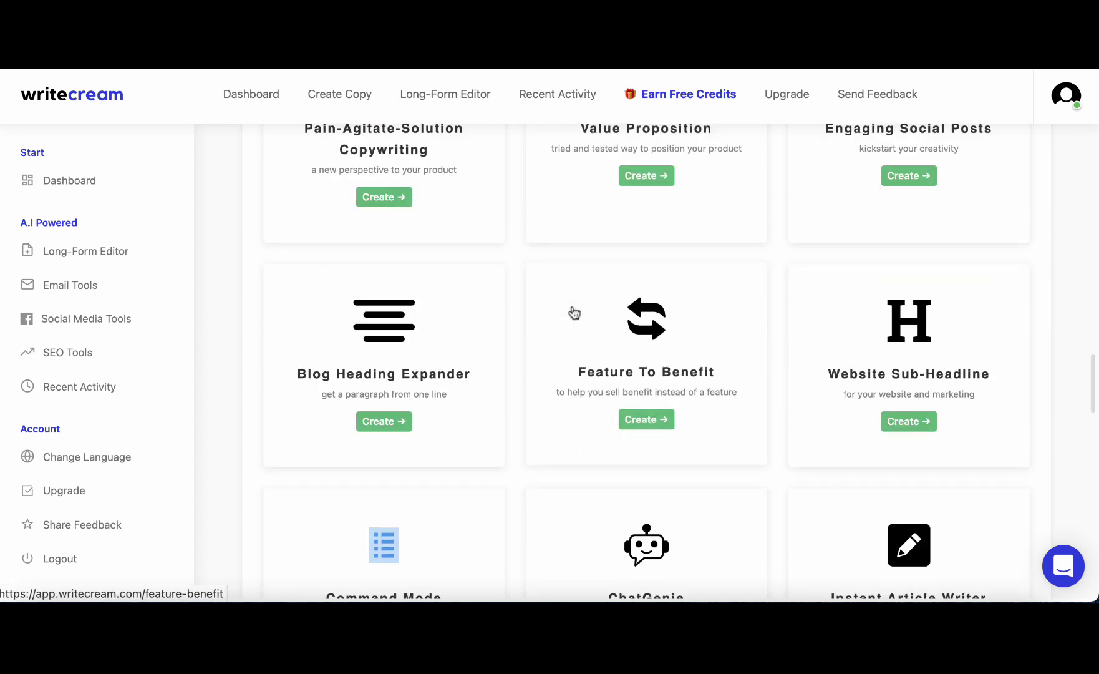
{"action": "scroll", "coordinate": [572, 312], "scroll_direction": "down", "scroll_amount": 4}
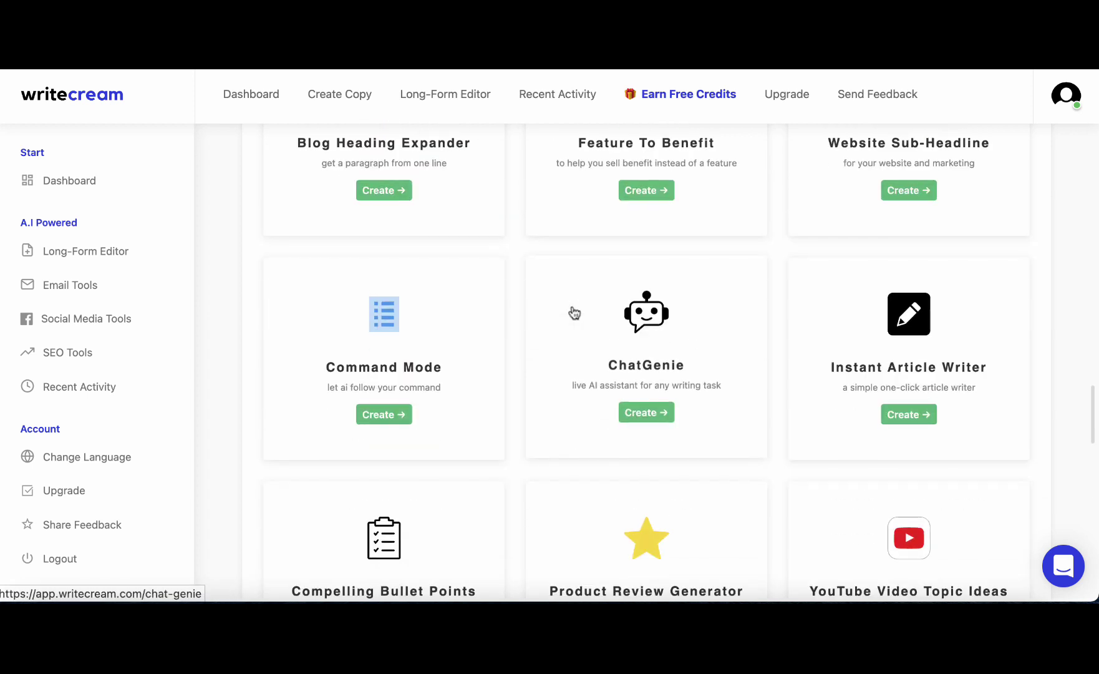
{"action": "left_click", "coordinate": [906, 421]}
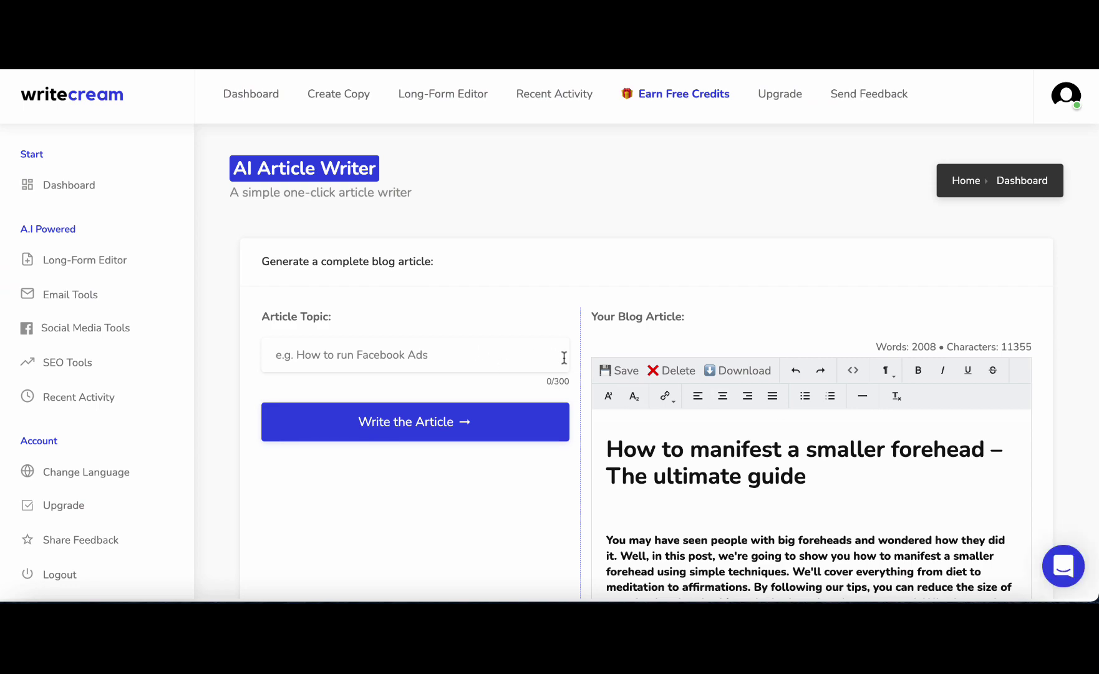
- Generate a blog article on the topic "How long does it take to become a doctor"
{"action": "scroll", "coordinate": [564, 357], "scroll_direction": "down", "scroll_amount": 10}
{"action": "scroll", "coordinate": [564, 358], "scroll_direction": "up", "scroll_amount": 10}
{"action": "left_click", "coordinate": [333, 354]}
{"action": "type", "text": "H"}
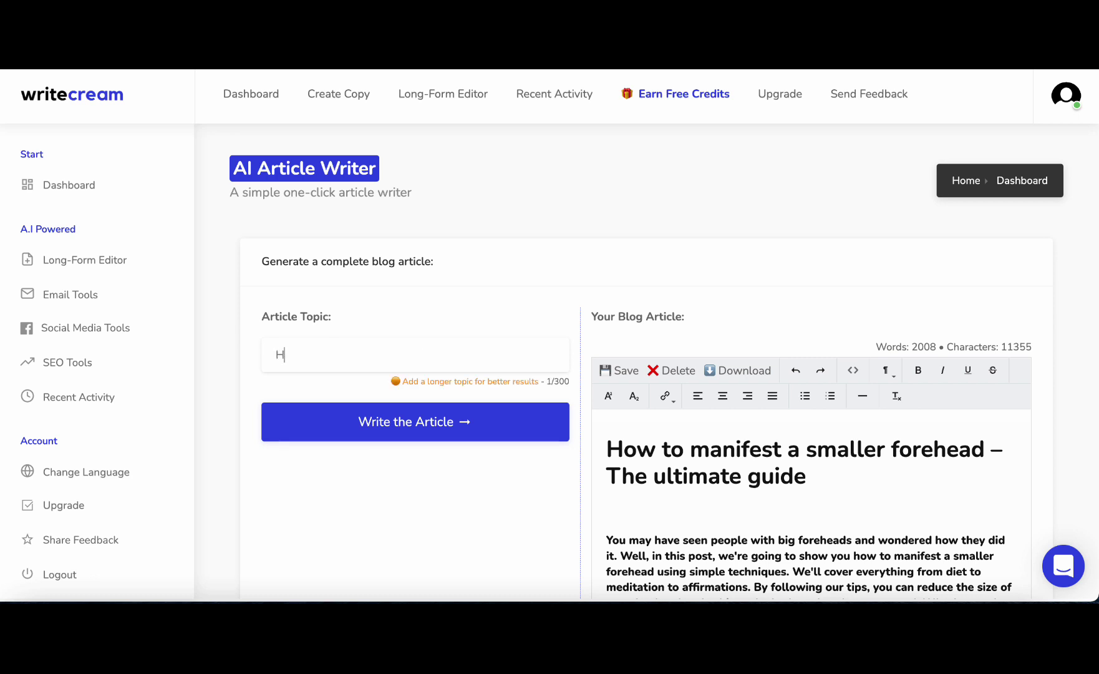
{"action": "type", "text": "ow long does "}
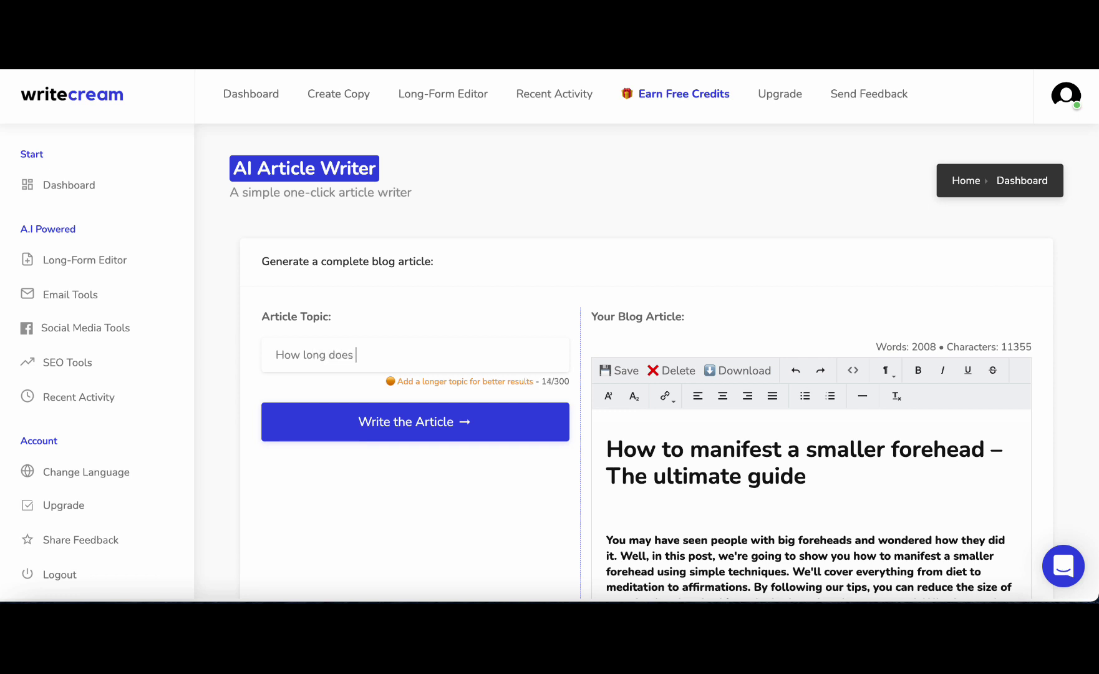
{"action": "type", "text": "it take to b"}
{"action": "type", "text": "ecome a profe"}
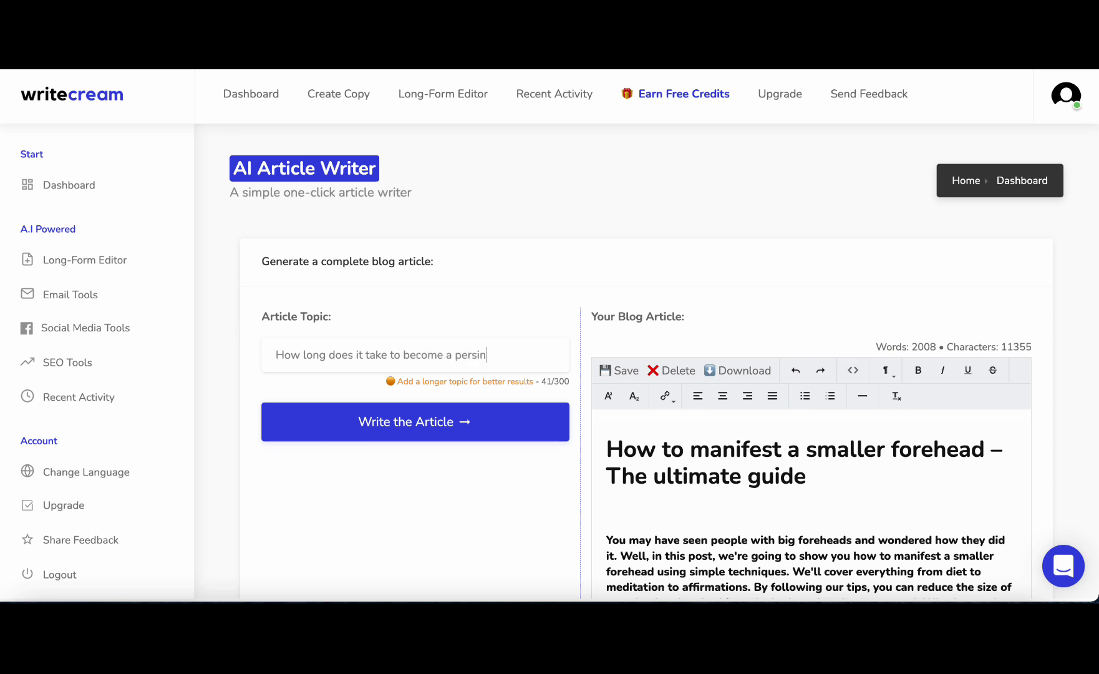
{"action": "key", "text": "BackSpace"}
{"action": "key", "text": "BackSpace"}
{"action": "key", "text": "BackSpace"}
{"action": "key", "text": "BackSpace"}
{"action": "key", "text": "BackSpace"}
{"action": "type", "text": "doctor"}
{"action": "left_click", "coordinate": [368, 420]}
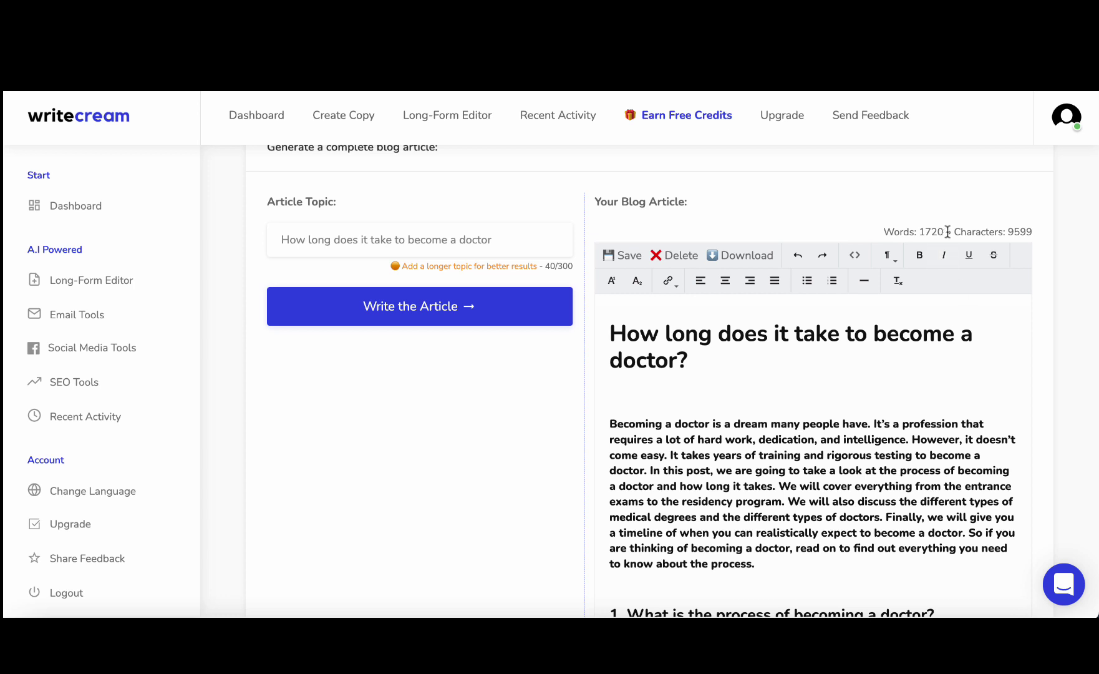
- Highlight the generated article's word count and read through its introduction and first numbered sections
{"action": "left_click_drag", "start_coordinate": [946, 231], "coordinate": [917, 232]}
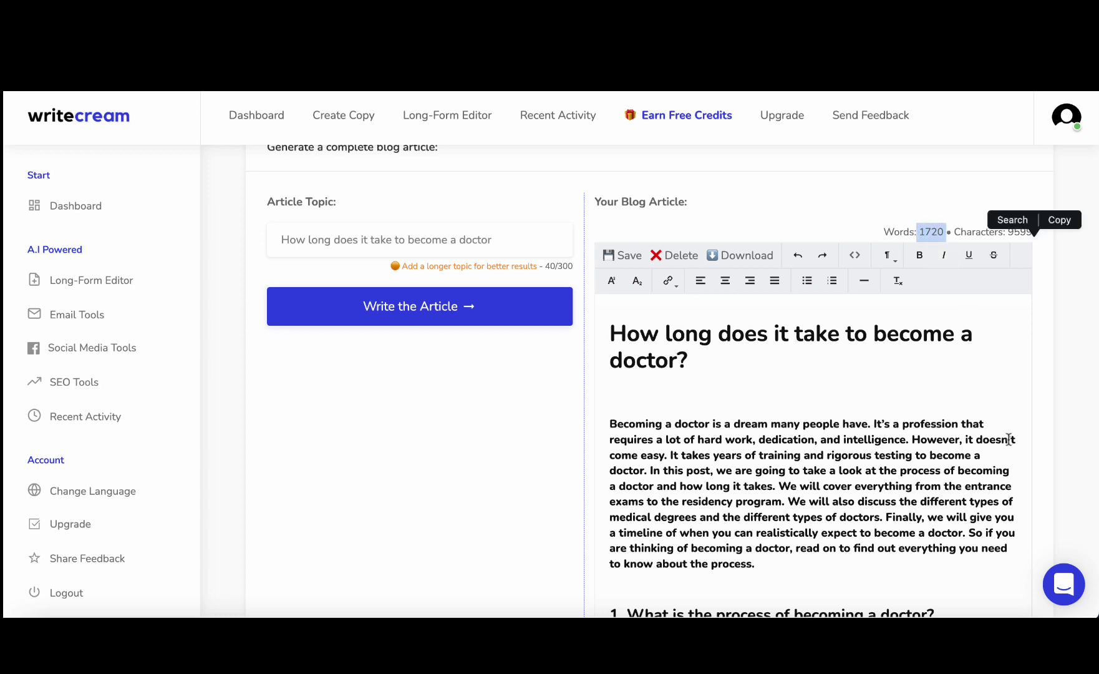
{"action": "scroll", "coordinate": [1008, 440], "scroll_direction": "down", "scroll_amount": 1}
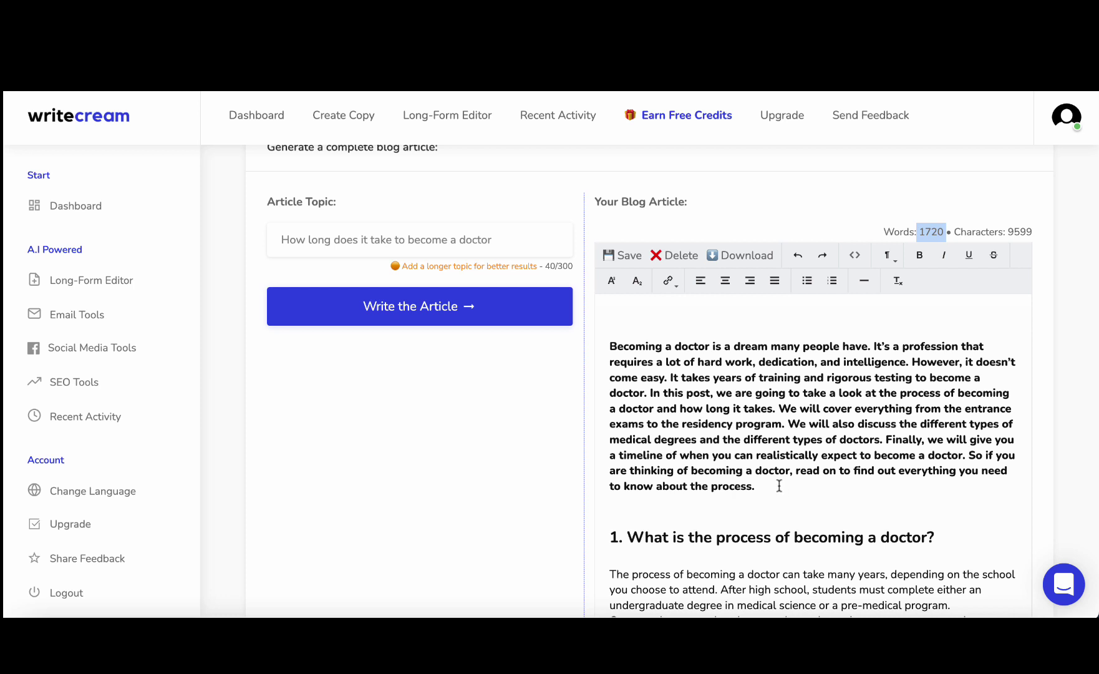
{"action": "scroll", "coordinate": [779, 485], "scroll_direction": "down", "scroll_amount": 2}
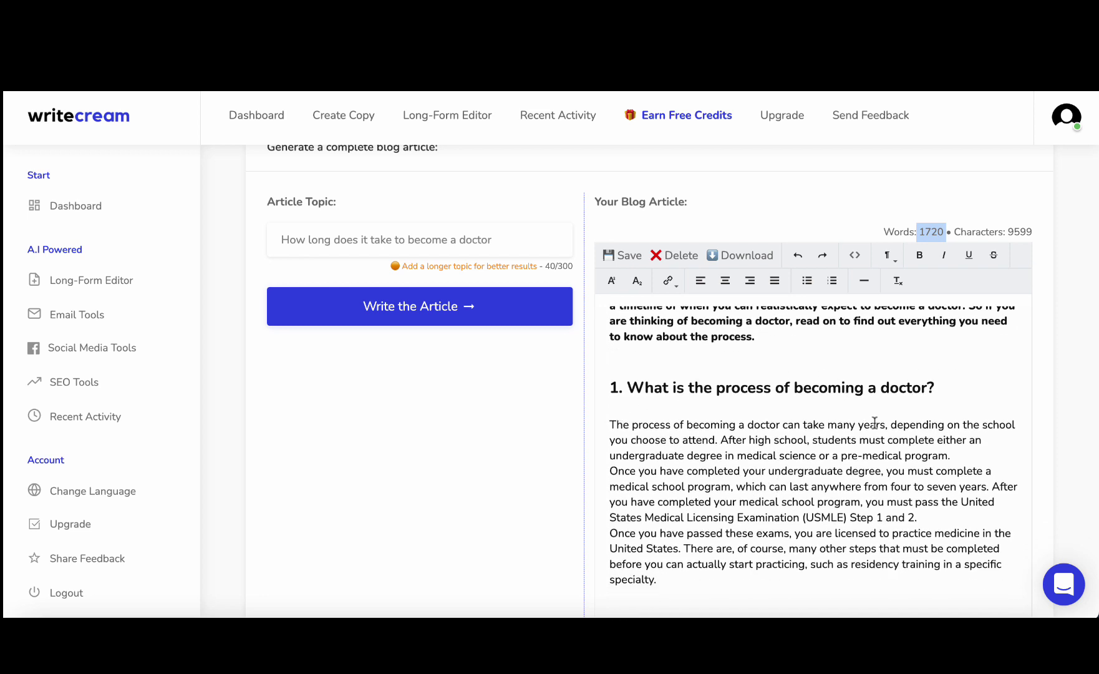
{"action": "scroll", "coordinate": [836, 510], "scroll_direction": "down", "scroll_amount": 3}
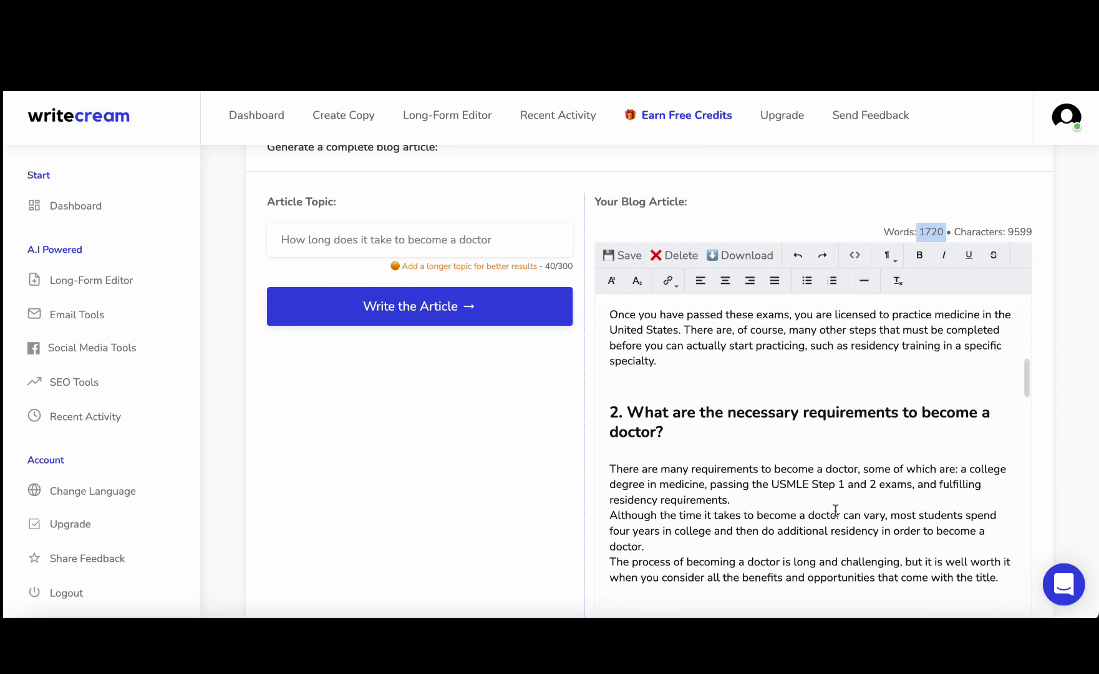
- Read the rest of the generated doctor article, from the third numbered section through to the bold closing paragraph
{"action": "scroll", "coordinate": [811, 465], "scroll_direction": "down", "scroll_amount": 3}
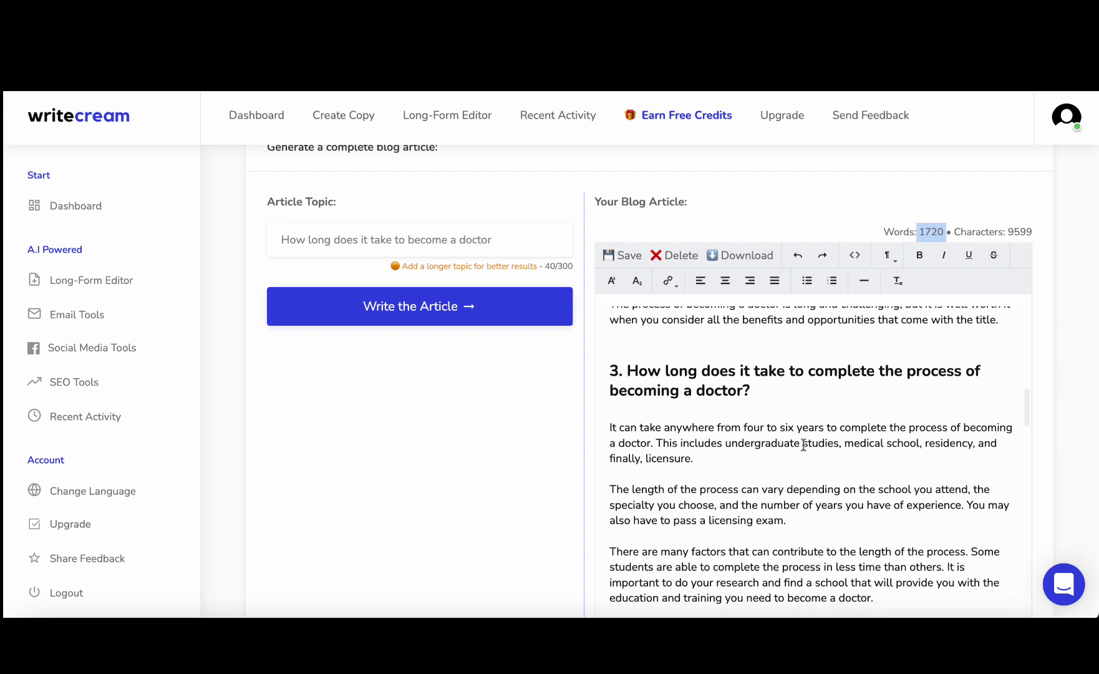
{"action": "scroll", "coordinate": [805, 421], "scroll_direction": "down", "scroll_amount": 1}
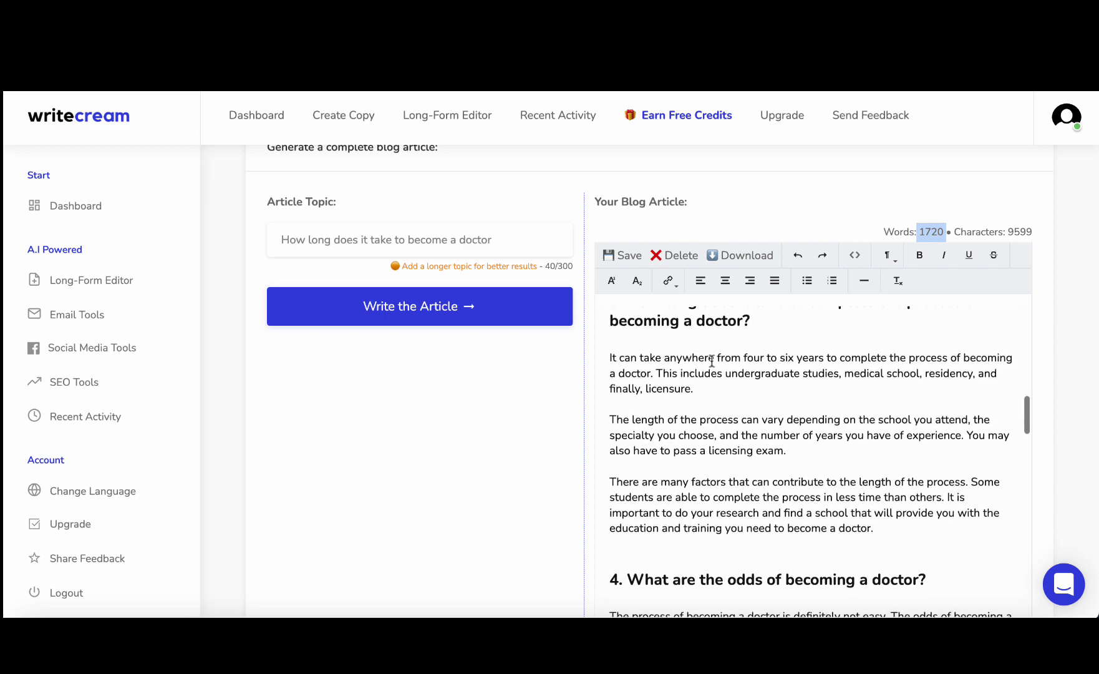
{"action": "scroll", "coordinate": [853, 435], "scroll_direction": "down", "scroll_amount": 3}
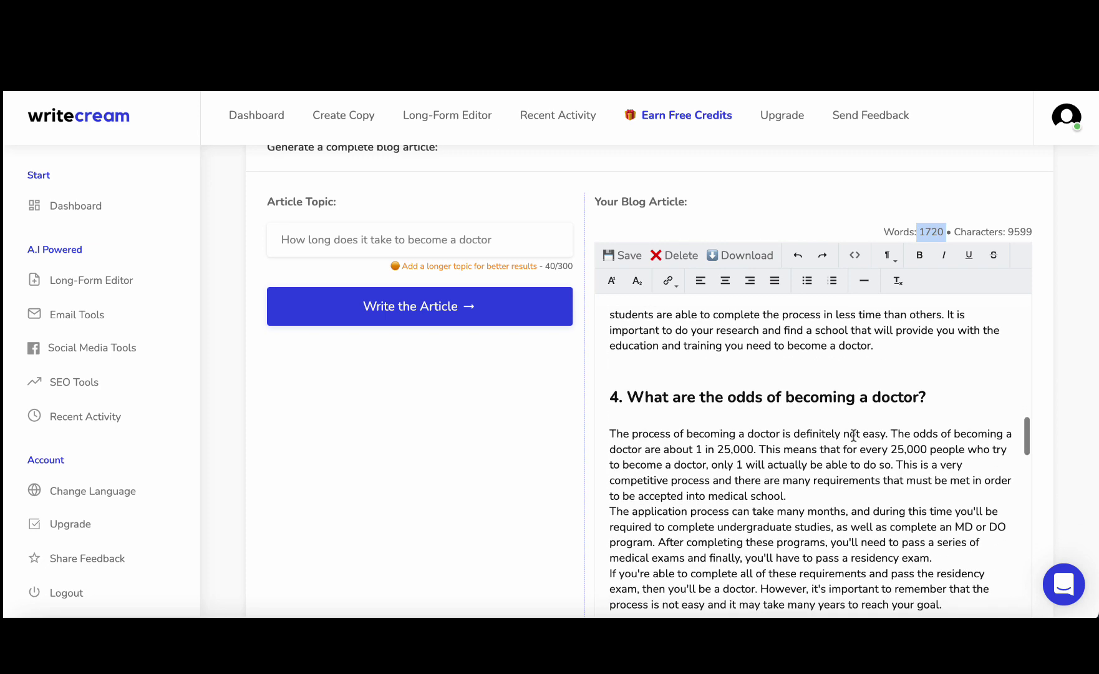
{"action": "scroll", "coordinate": [900, 468], "scroll_direction": "down", "scroll_amount": 1}
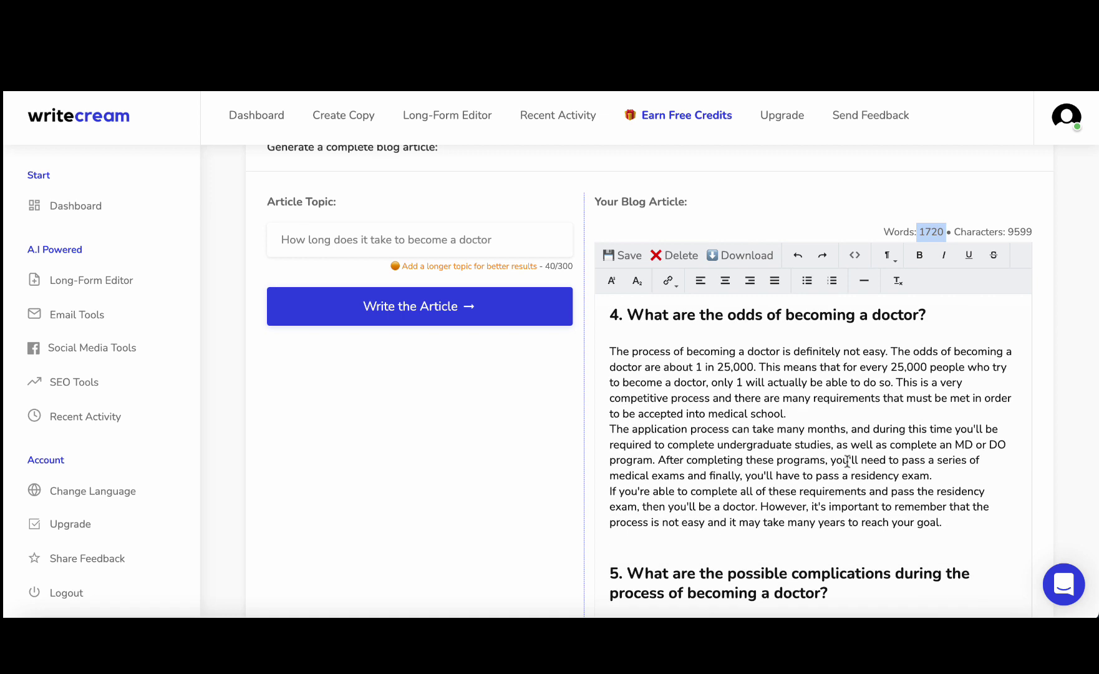
{"action": "scroll", "coordinate": [847, 462], "scroll_direction": "down", "scroll_amount": 3}
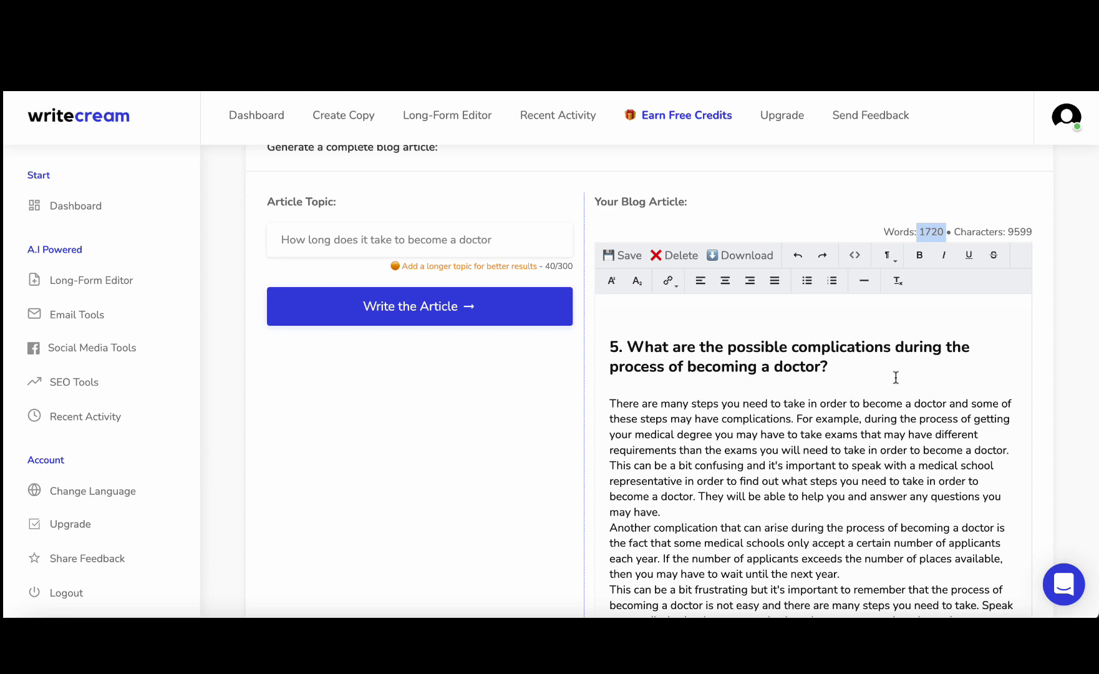
{"action": "scroll", "coordinate": [841, 499], "scroll_direction": "down", "scroll_amount": 4}
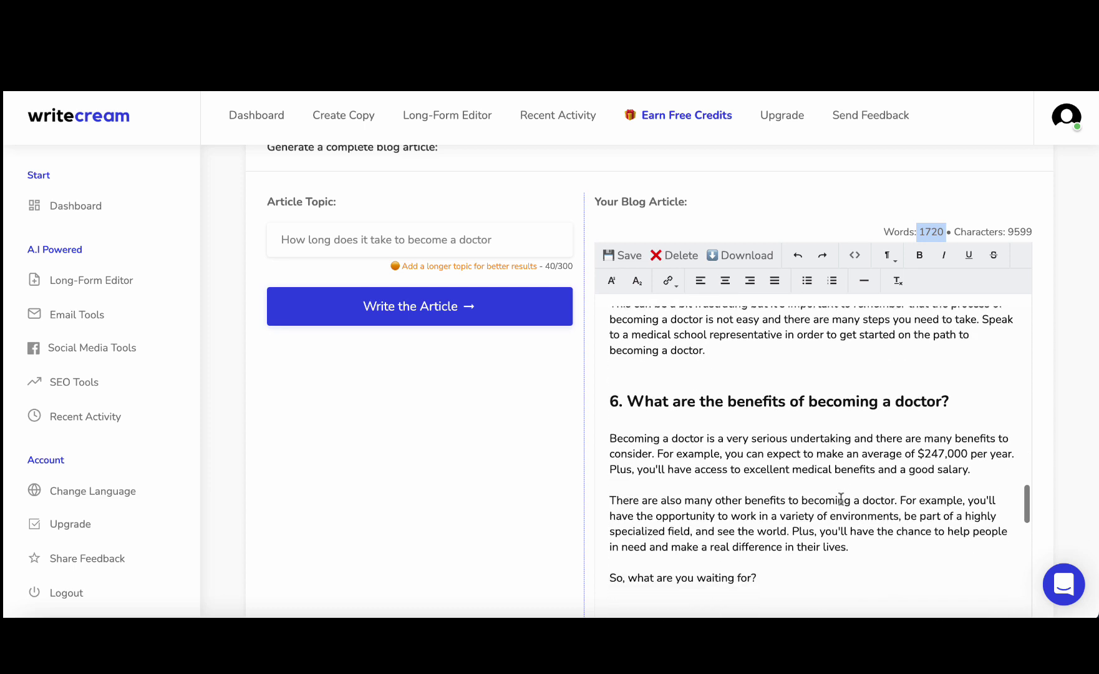
{"action": "scroll", "coordinate": [908, 436], "scroll_direction": "down", "scroll_amount": 4}
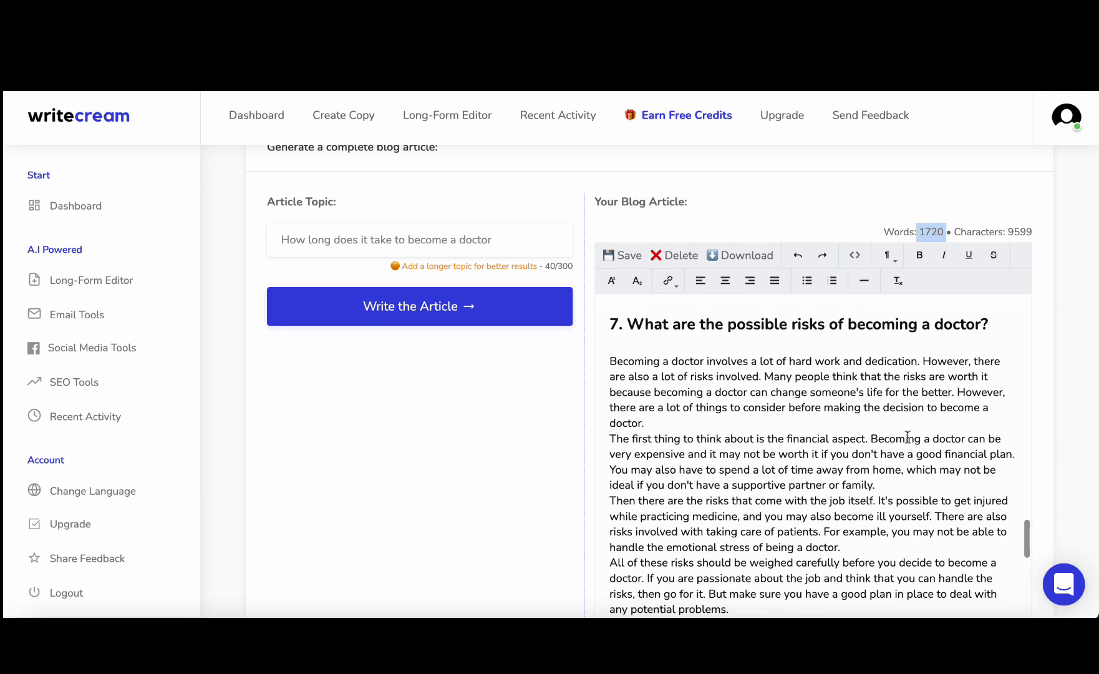
{"action": "scroll", "coordinate": [883, 449], "scroll_direction": "down", "scroll_amount": 5}
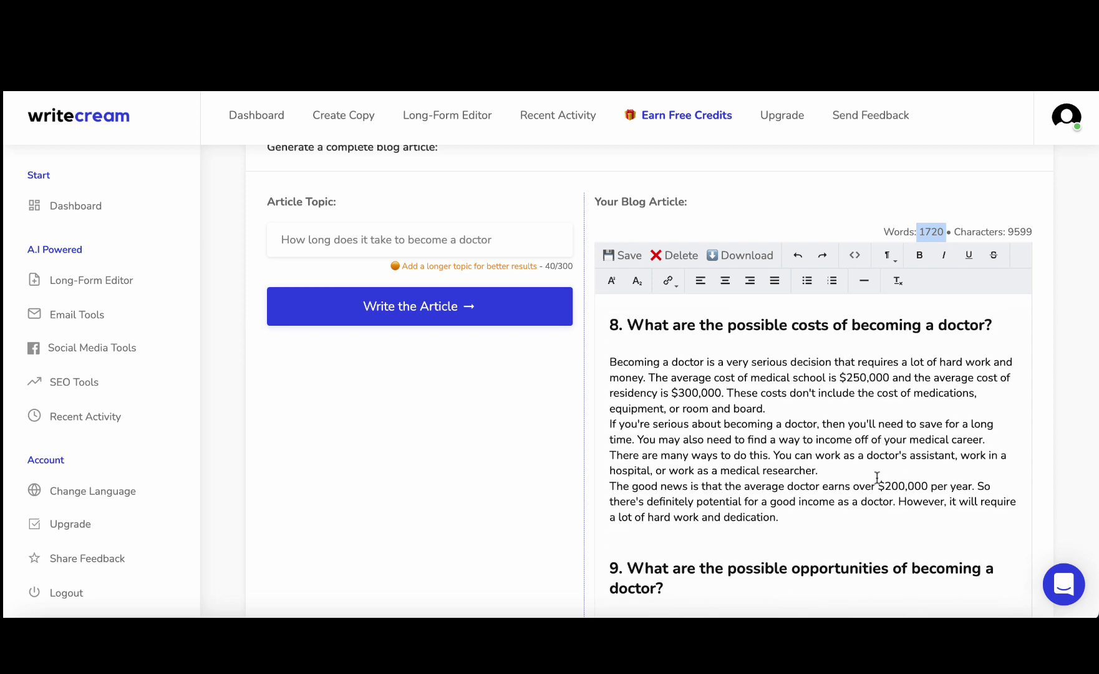
{"action": "scroll", "coordinate": [829, 405], "scroll_direction": "down", "scroll_amount": 3}
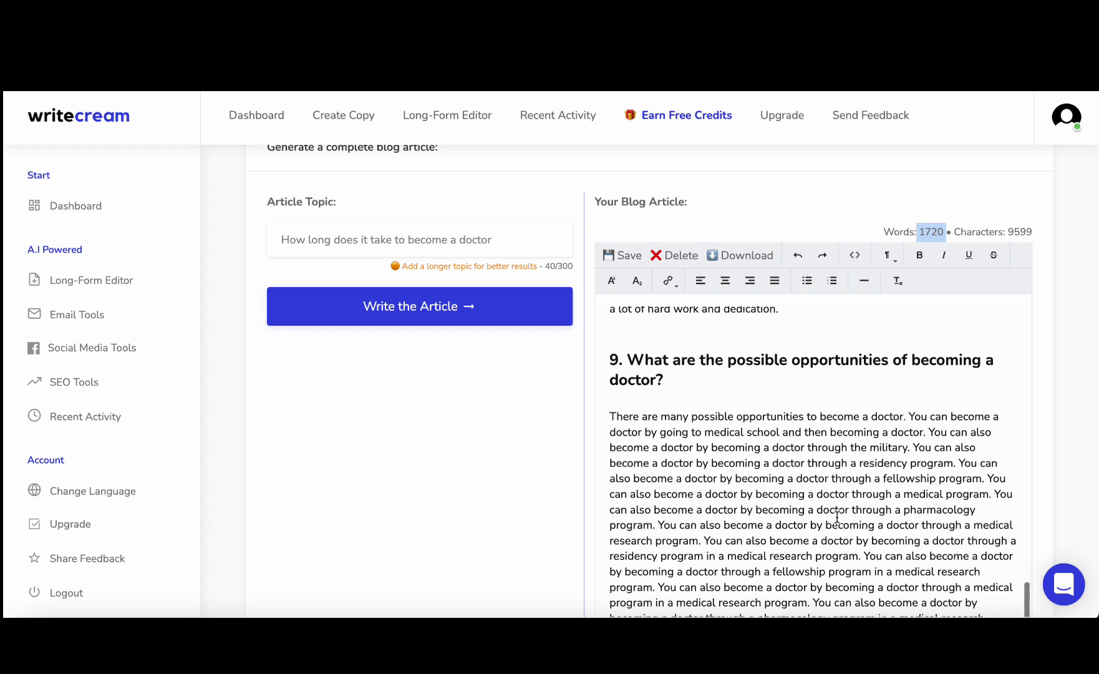
{"action": "scroll", "coordinate": [835, 517], "scroll_direction": "down", "scroll_amount": 4}
{"action": "scroll", "coordinate": [837, 517], "scroll_direction": "down", "scroll_amount": 3}
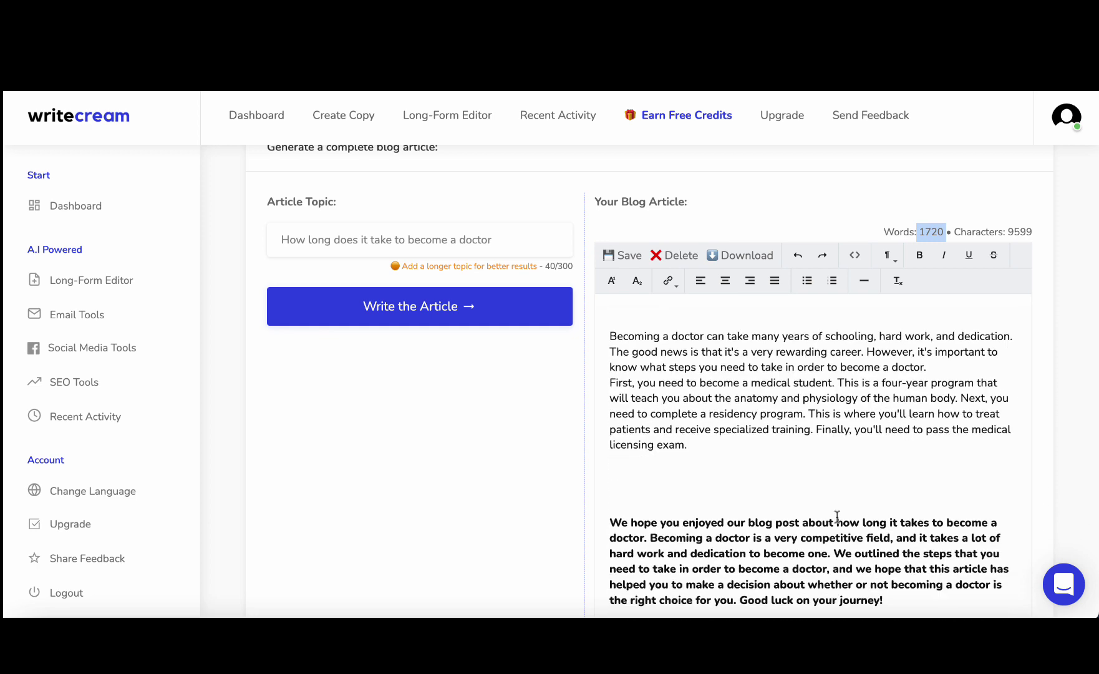
- Return to the start of the article, highlight its title and skim through the sections once more
{"action": "scroll", "coordinate": [837, 517], "scroll_direction": "up", "scroll_amount": 3}
{"action": "scroll", "coordinate": [837, 516], "scroll_direction": "up", "scroll_amount": 15}
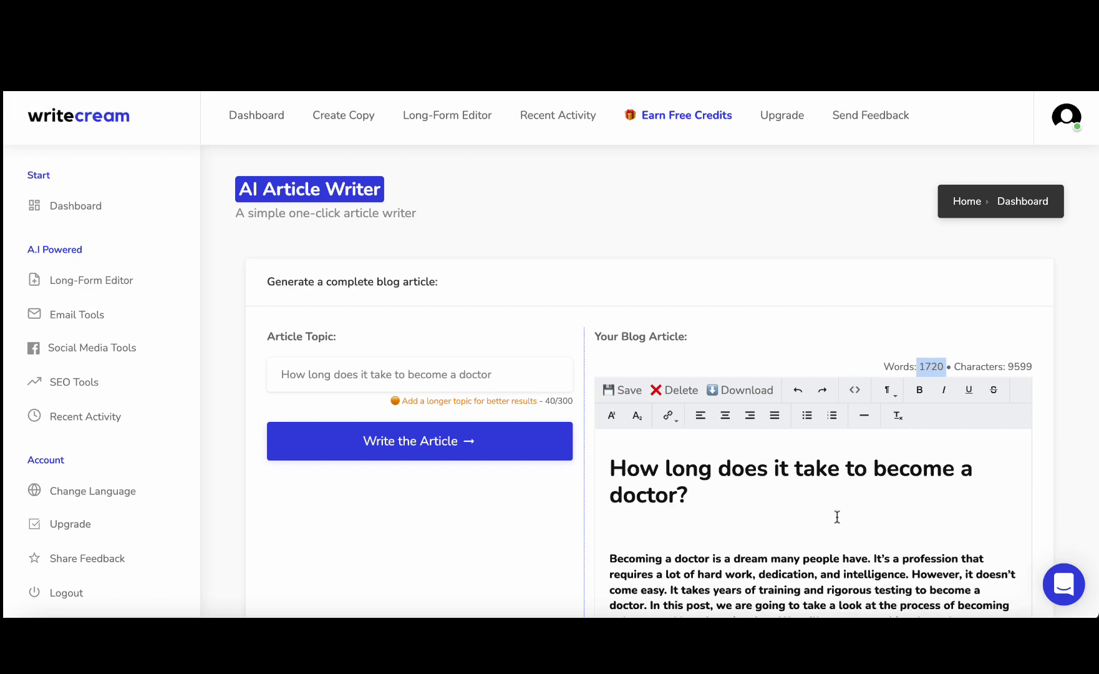
{"action": "scroll", "coordinate": [837, 516], "scroll_direction": "down", "scroll_amount": 2}
{"action": "scroll", "coordinate": [837, 516], "scroll_direction": "up", "scroll_amount": 2}
{"action": "left_click_drag", "start_coordinate": [707, 495], "coordinate": [595, 471]}
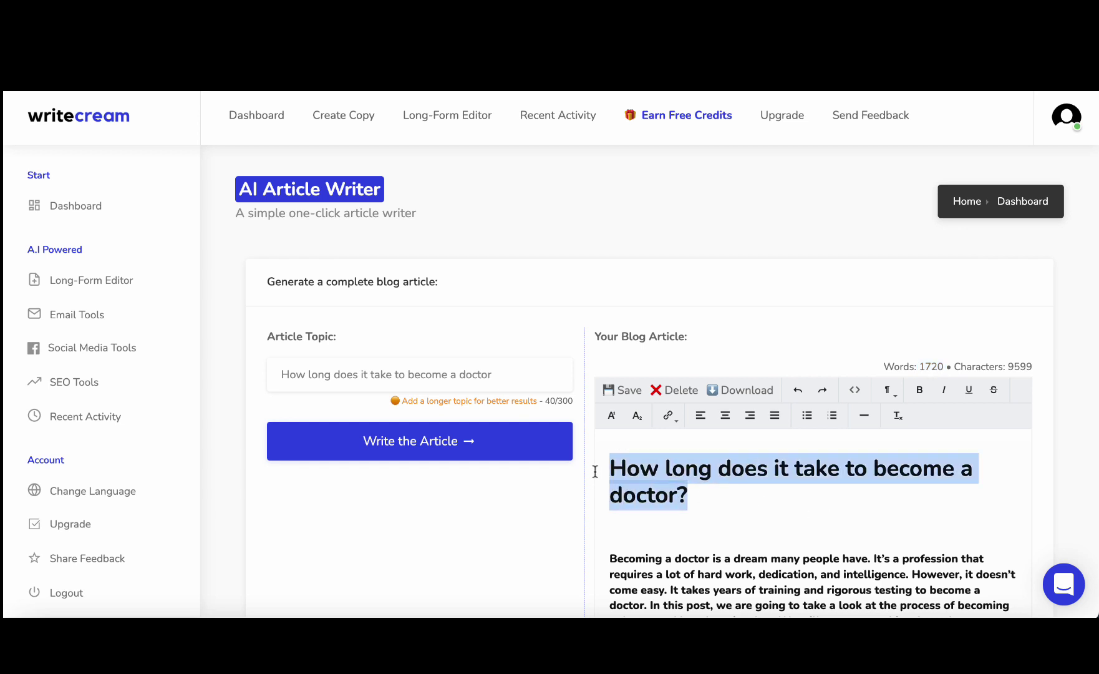
{"action": "left_click", "coordinate": [766, 558]}
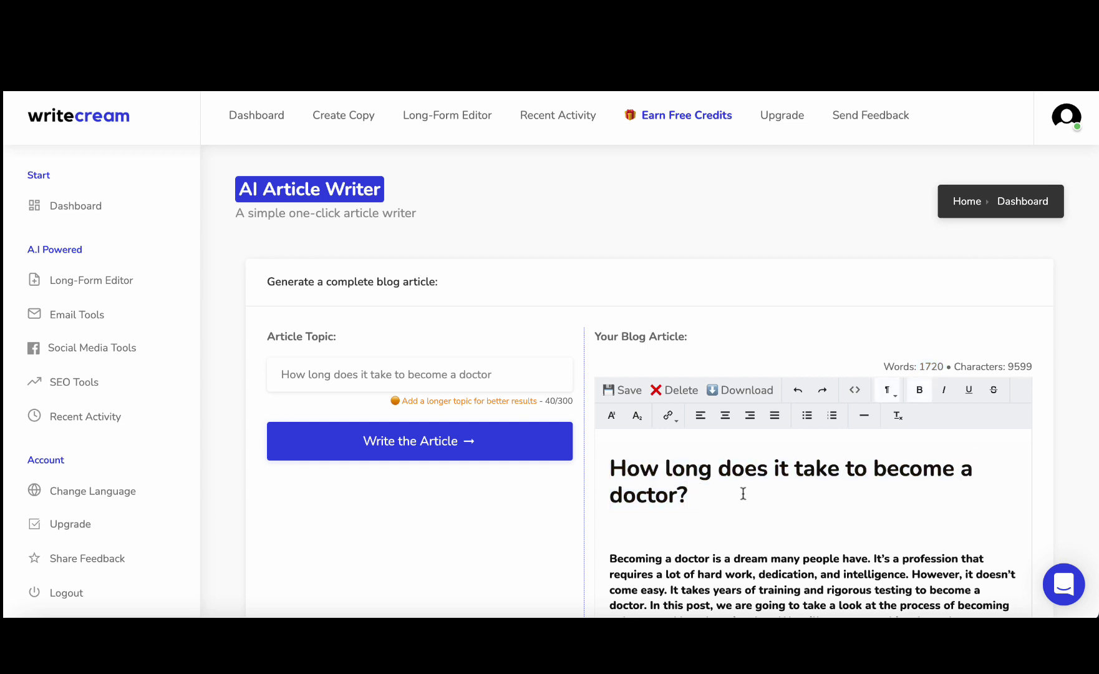
{"action": "scroll", "coordinate": [743, 494], "scroll_direction": "down", "scroll_amount": 20}
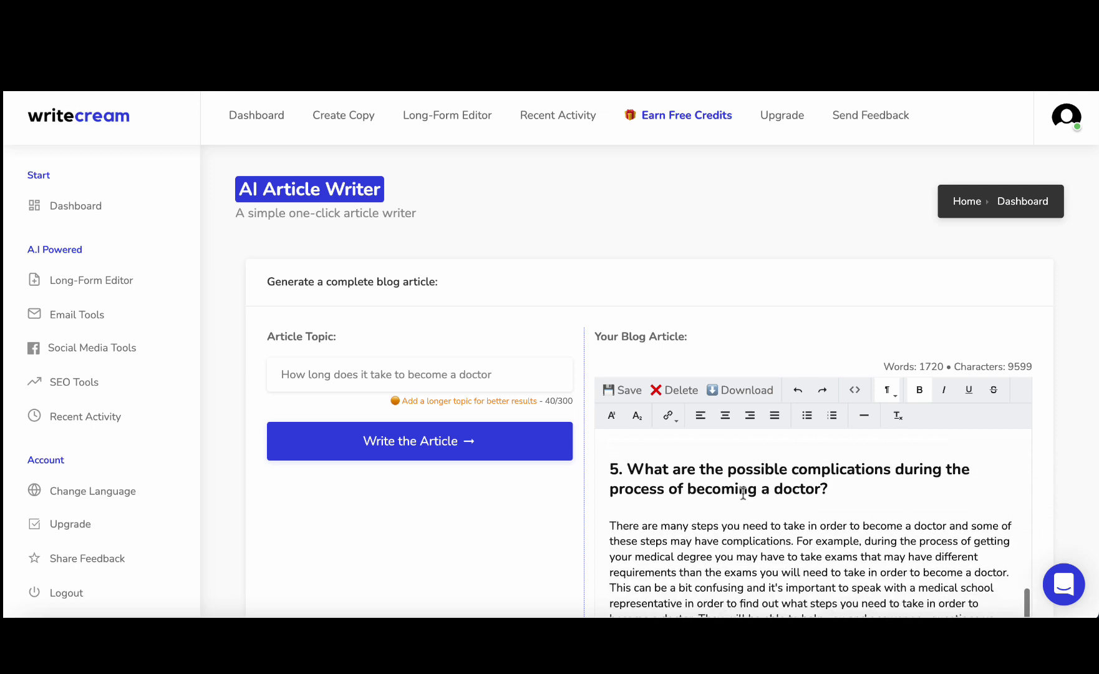
{"action": "scroll", "coordinate": [743, 493], "scroll_direction": "up", "scroll_amount": 20}
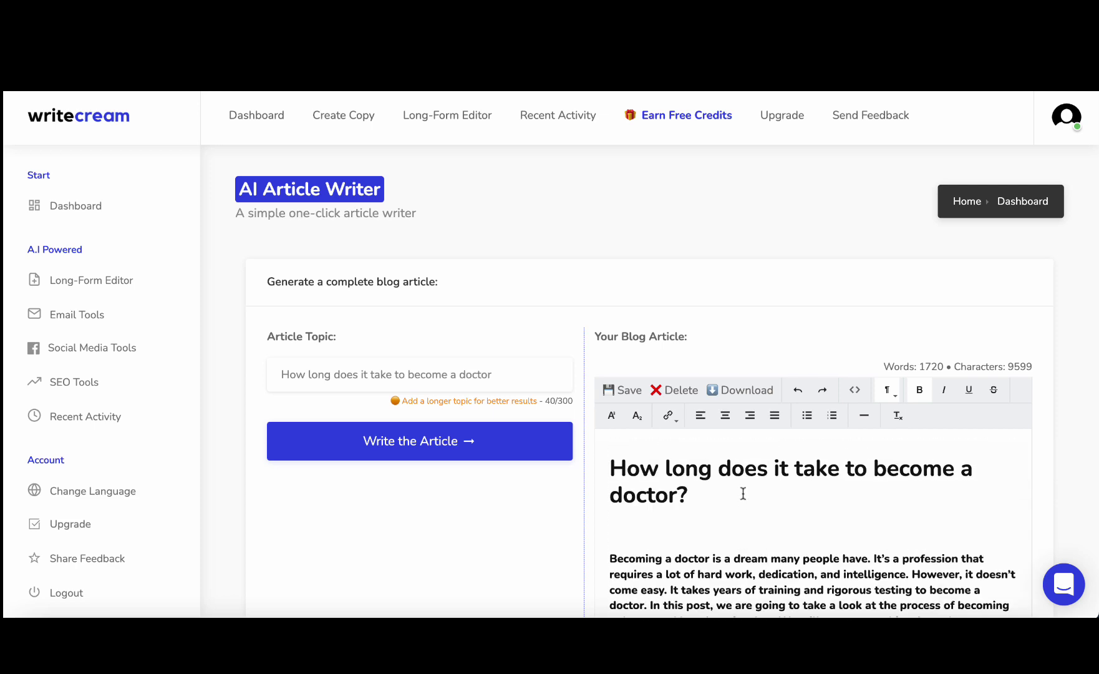